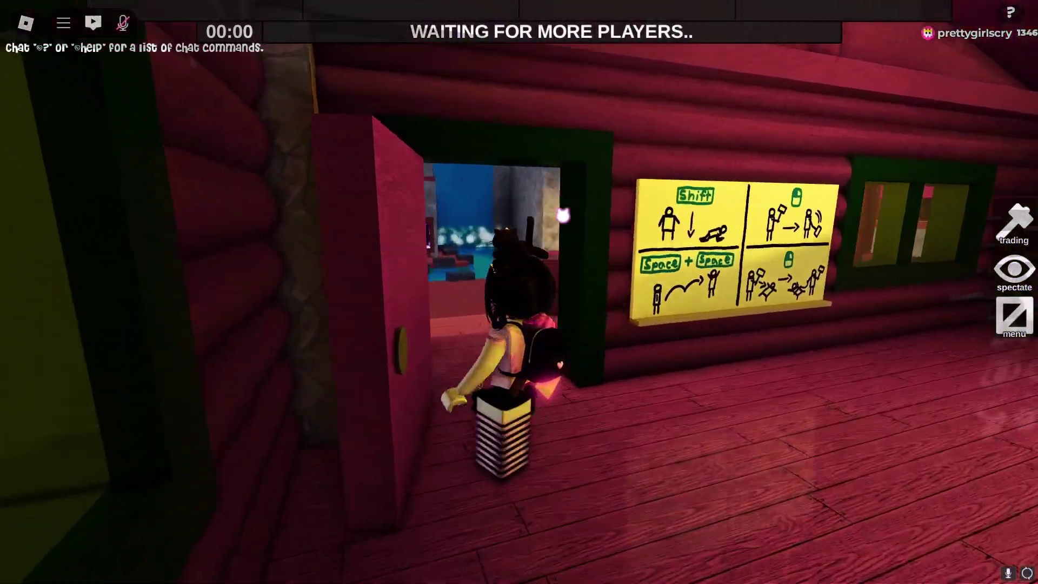
- Walk the avatar out of the Camp Lapis cabin into the lobby, facing the Crystal Cove entrance
key("w")
key("w")
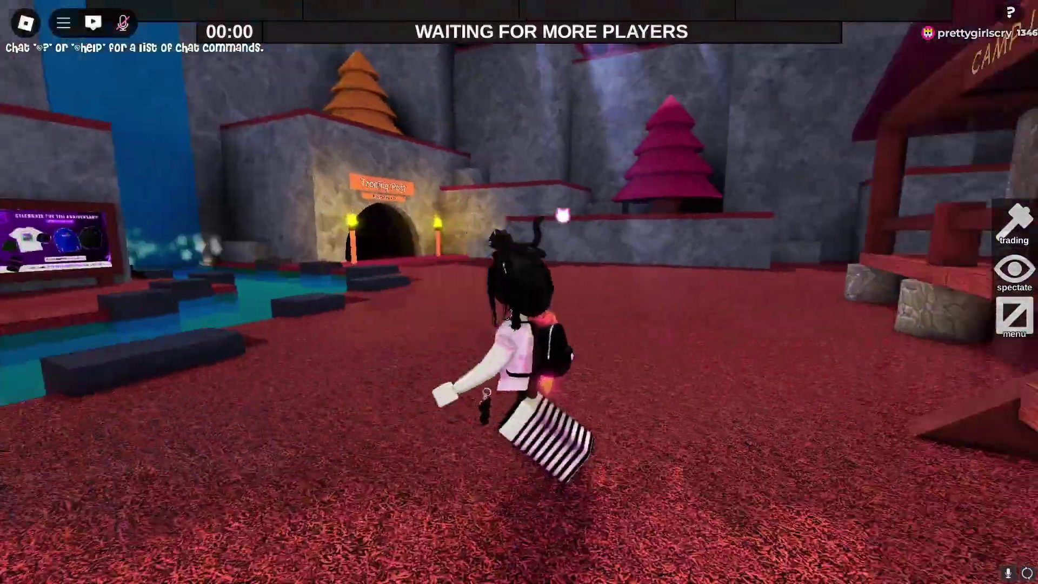
key("w")
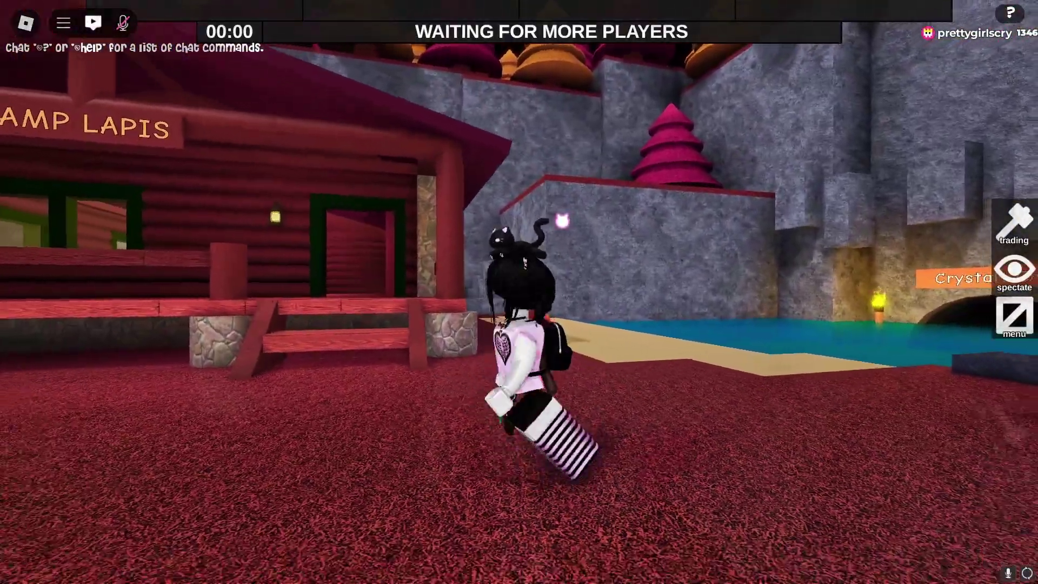
key("s")
key("w")
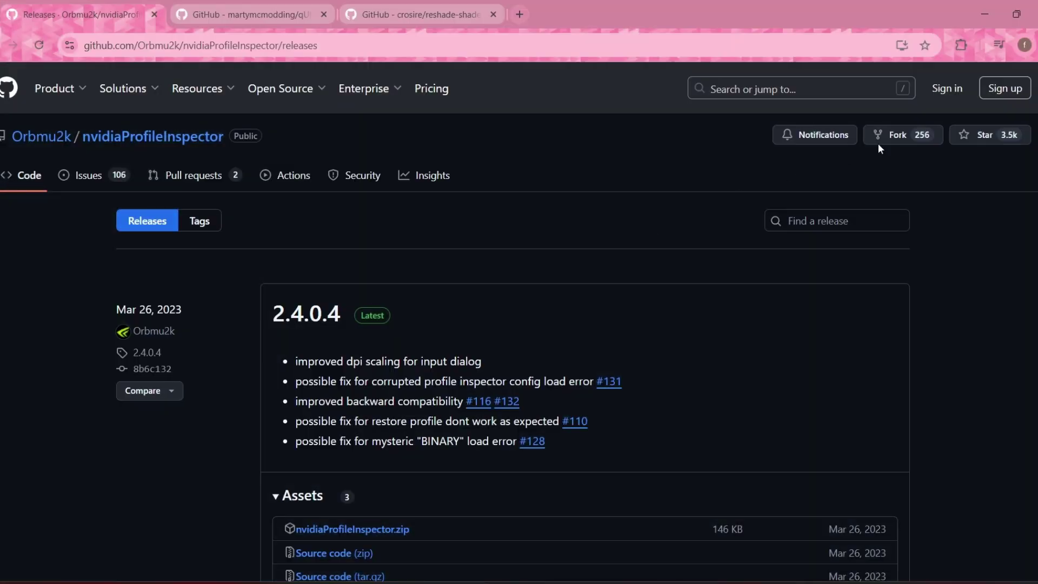
- Download nvidiaProfileInspector.zip (146 KB) from the 2.4.0.4 release assets
scroll(520, 324, "down", 2)
scroll(519, 325, "up", 1)
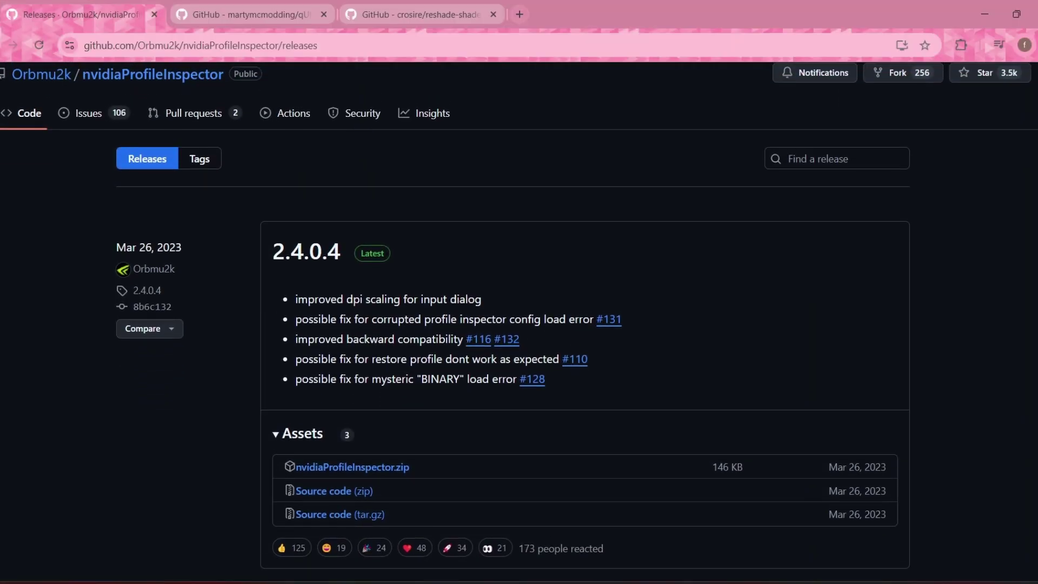
scroll(519, 324, "up", 1)
scroll(519, 324, "down", 1)
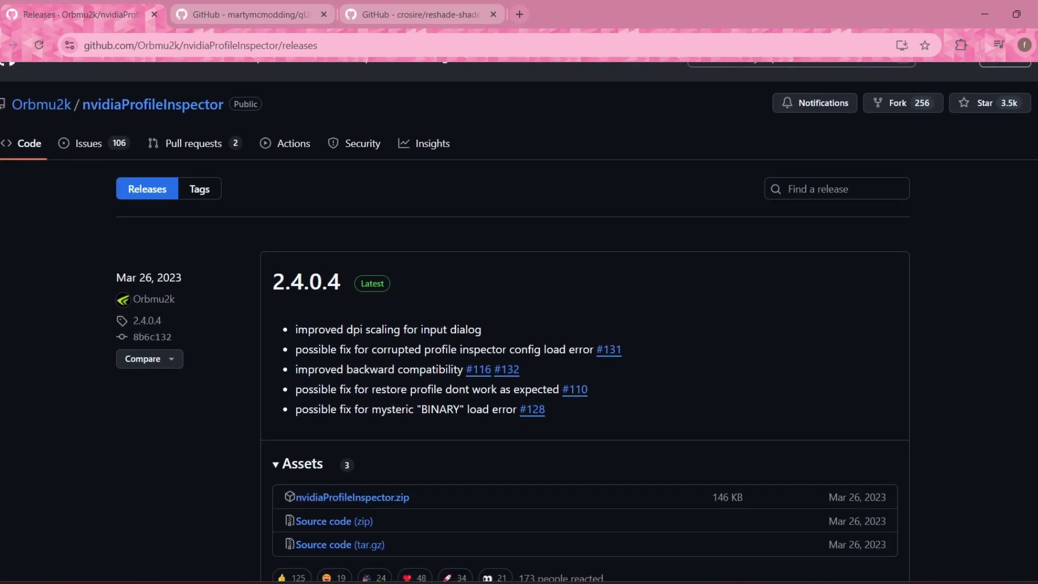
scroll(519, 325, "down", 1)
scroll(519, 324, "down", 1)
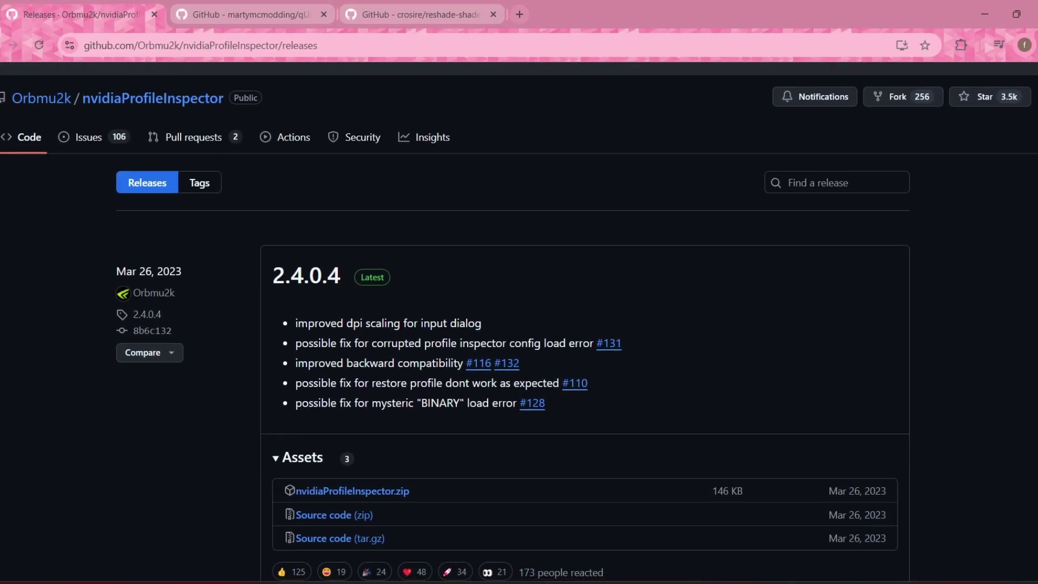
scroll(519, 325, "down", 3)
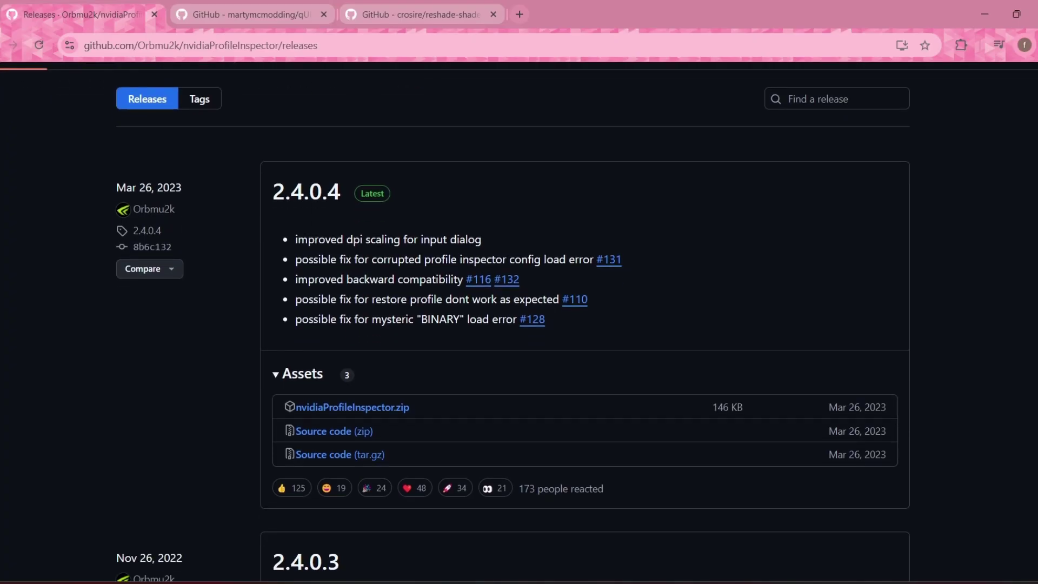
scroll(519, 324, "down", 1)
left_click(355, 399)
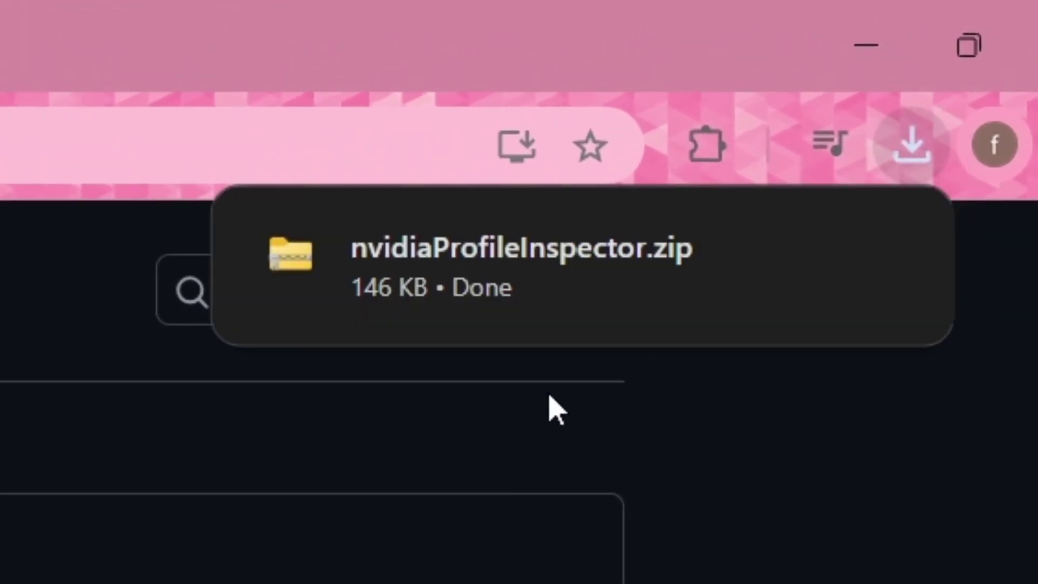
mouse_move(541, 286)
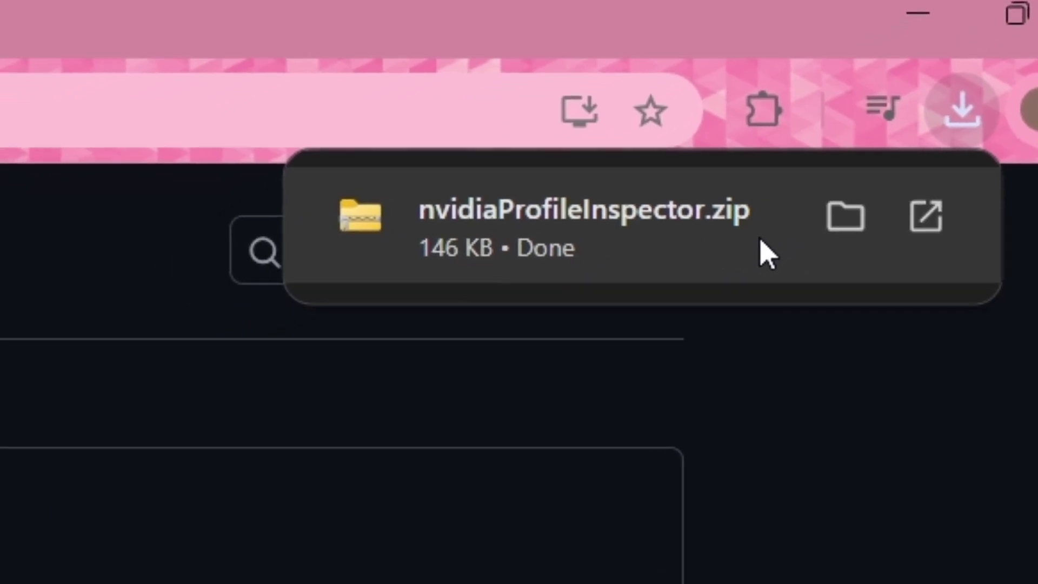
- Extract the zip into Downloads\nvidiaProfileInspector and launch nvidiaProfileInspector.exe from there
left_click(710, 292)
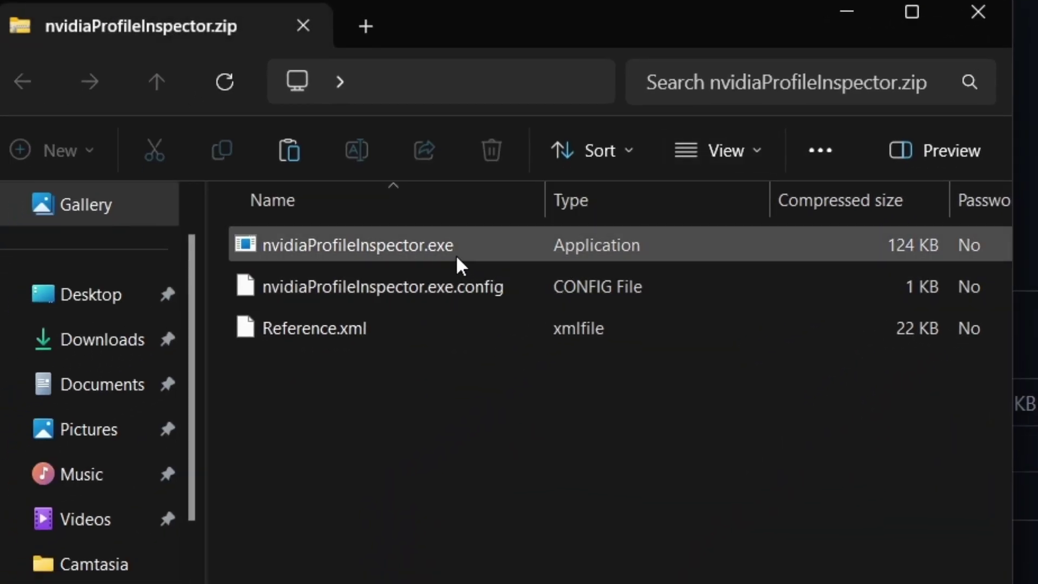
double_click(456, 255)
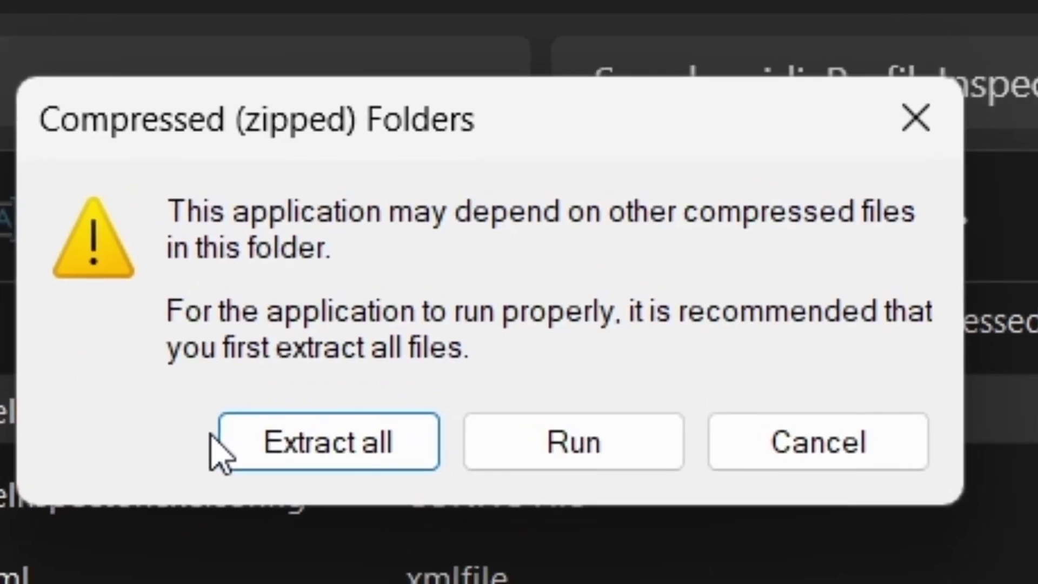
left_click(411, 339)
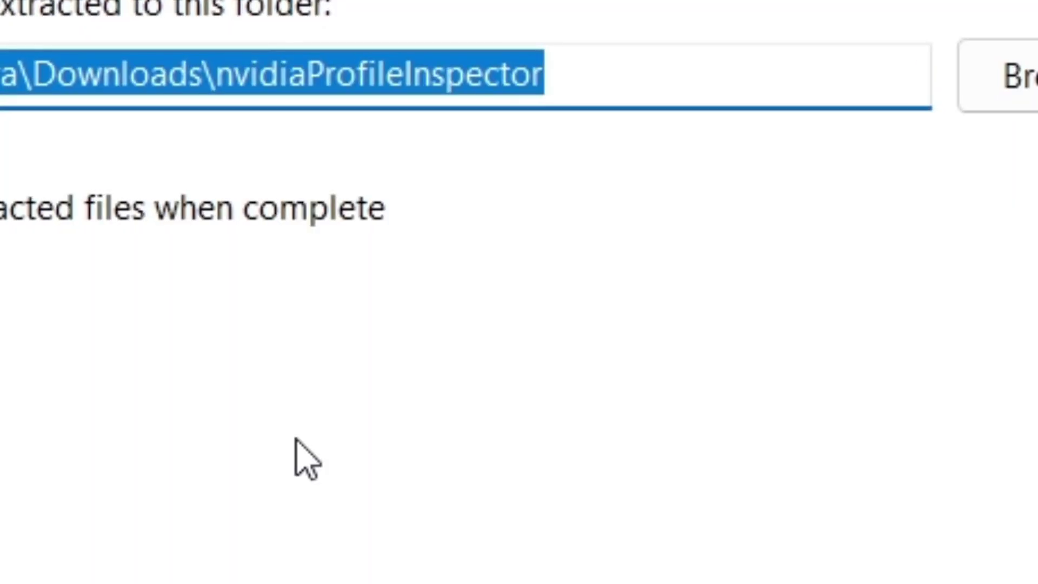
key("Return")
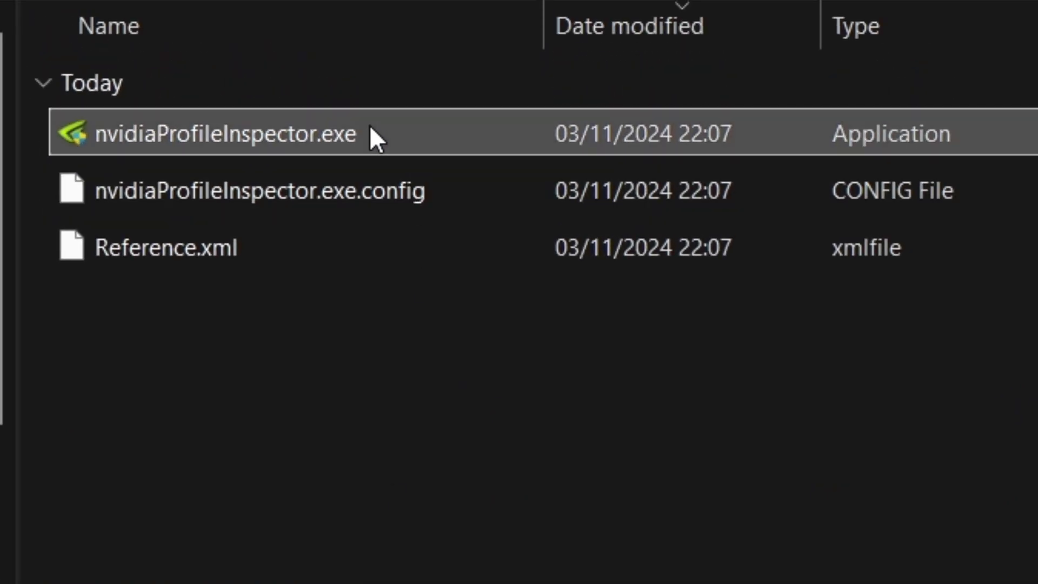
double_click(371, 127)
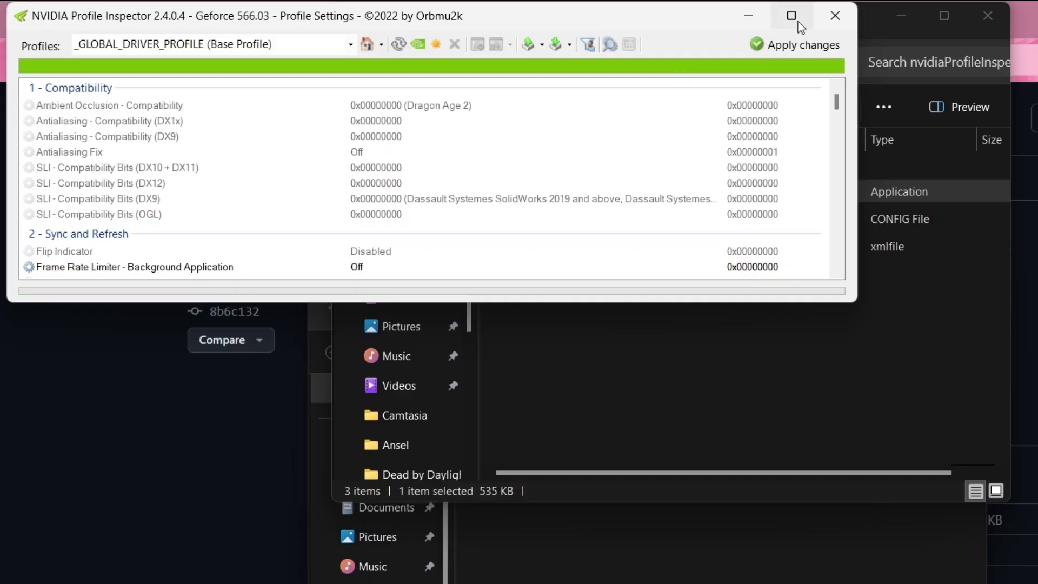
- Set the base profile's 'Ansel flags for enabled applications' to 0x00000001 ANSEL_ALLOWLISTED_ALLOWED
left_click_drag(854, 304, 1037, 582)
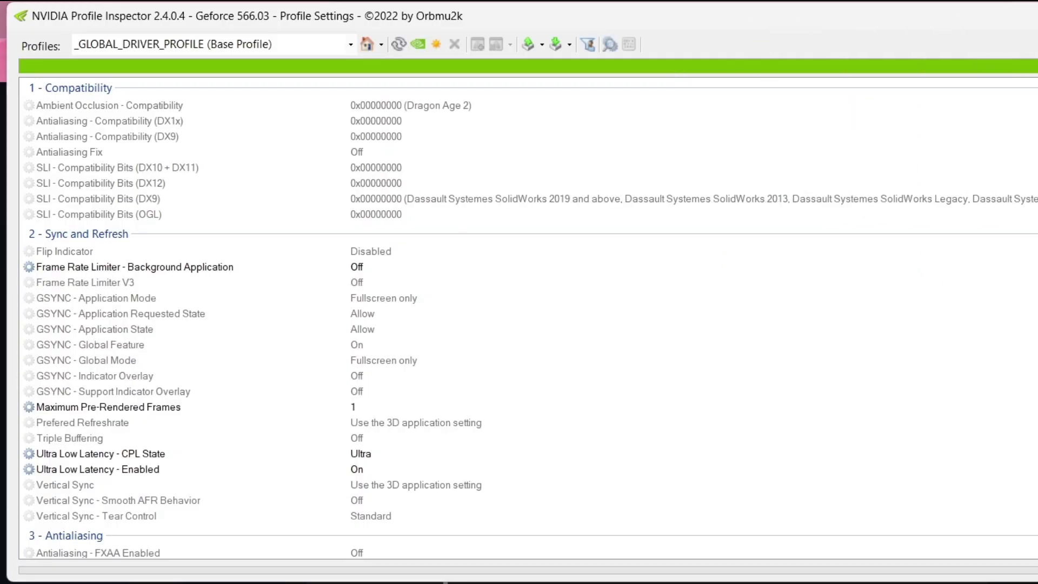
scroll(530, 319, "down", 14)
scroll(530, 319, "down", 15)
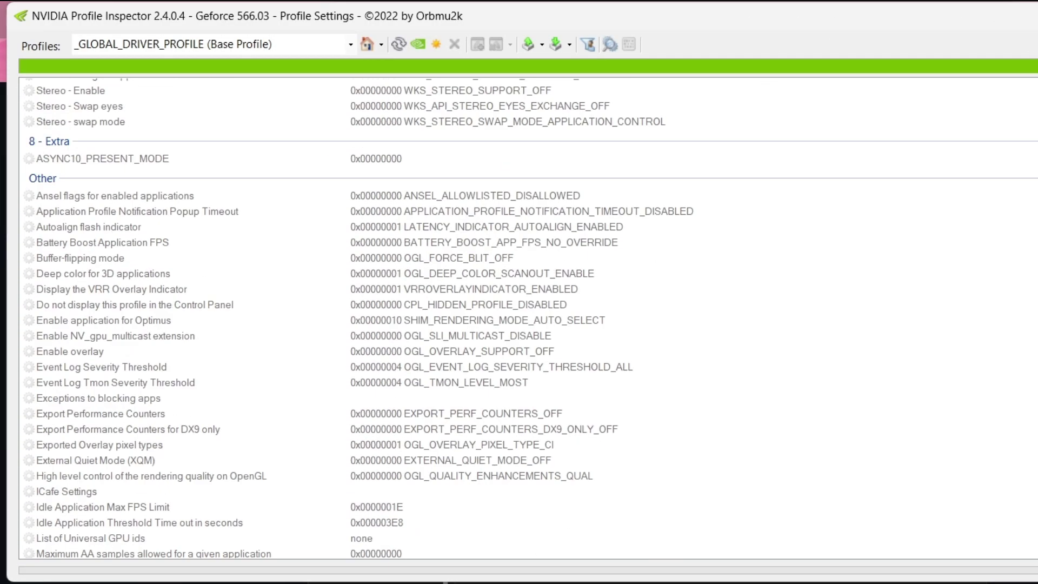
scroll(530, 319, "down", 1)
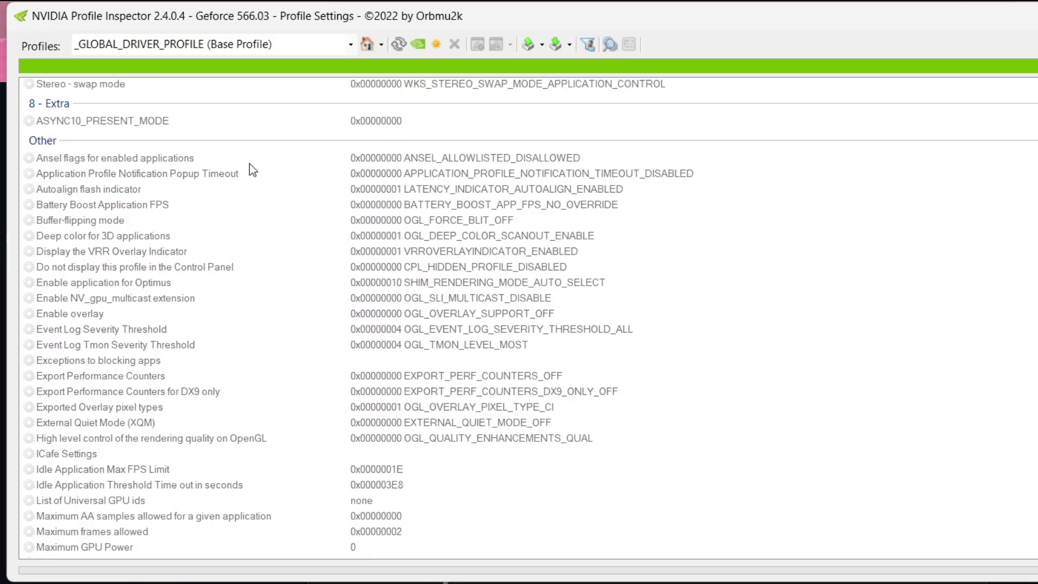
left_click(343, 160)
left_click(608, 159)
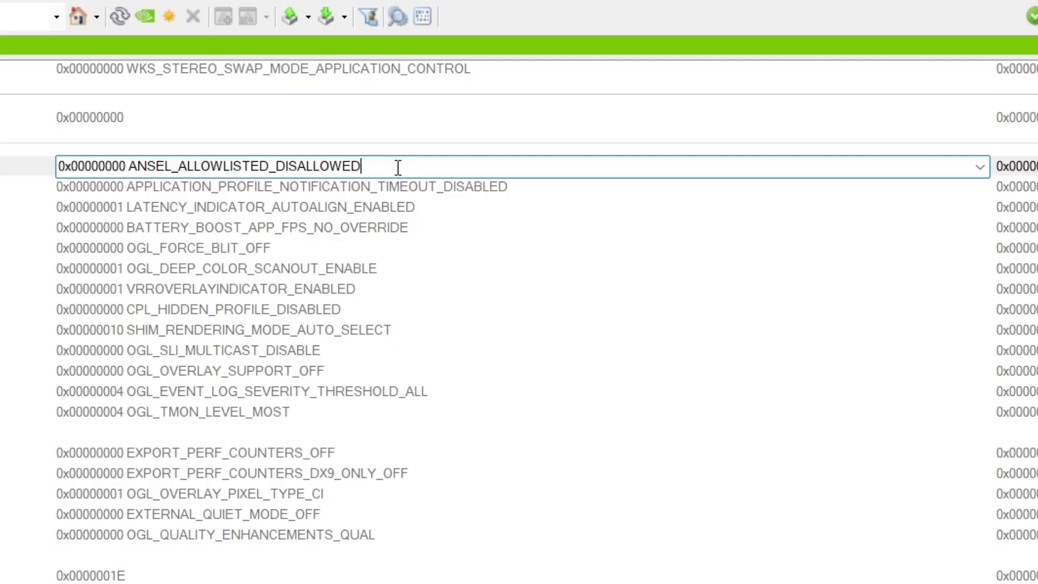
left_click(980, 166)
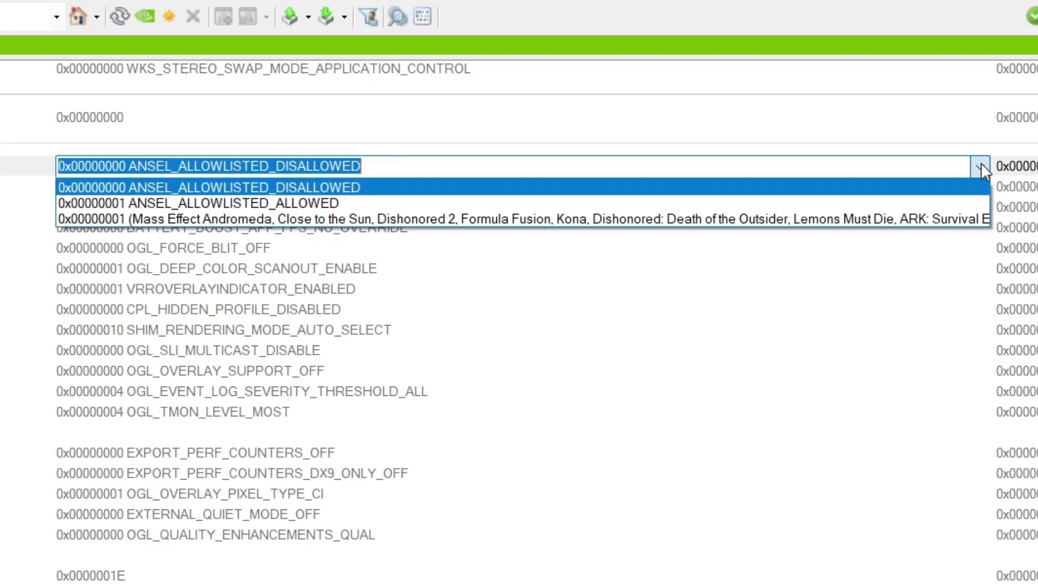
left_click(377, 206)
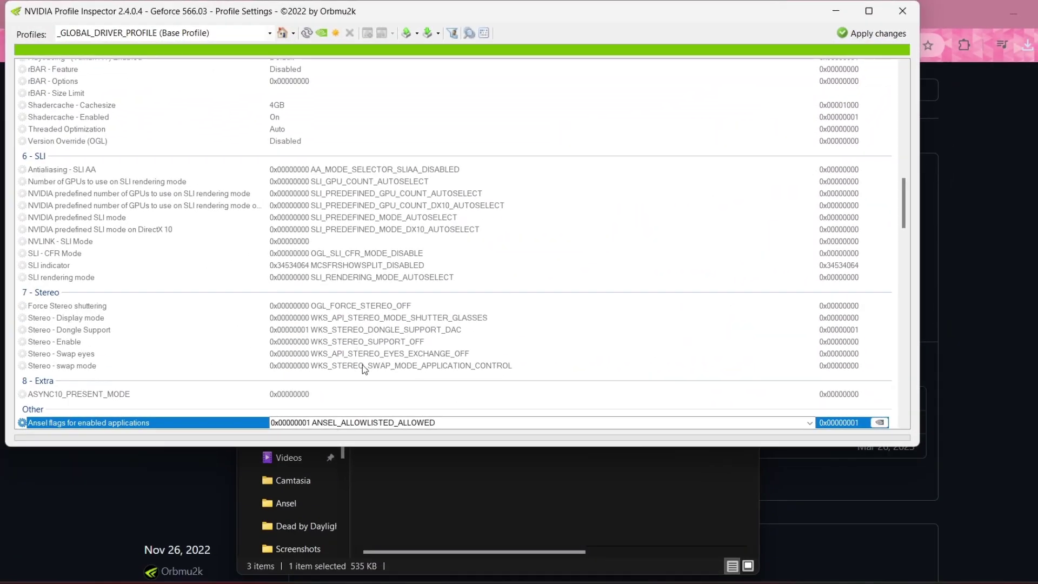
- Close Profile Inspector and both Explorer windows, then download the qUINT repository as a ZIP
left_click(904, 14)
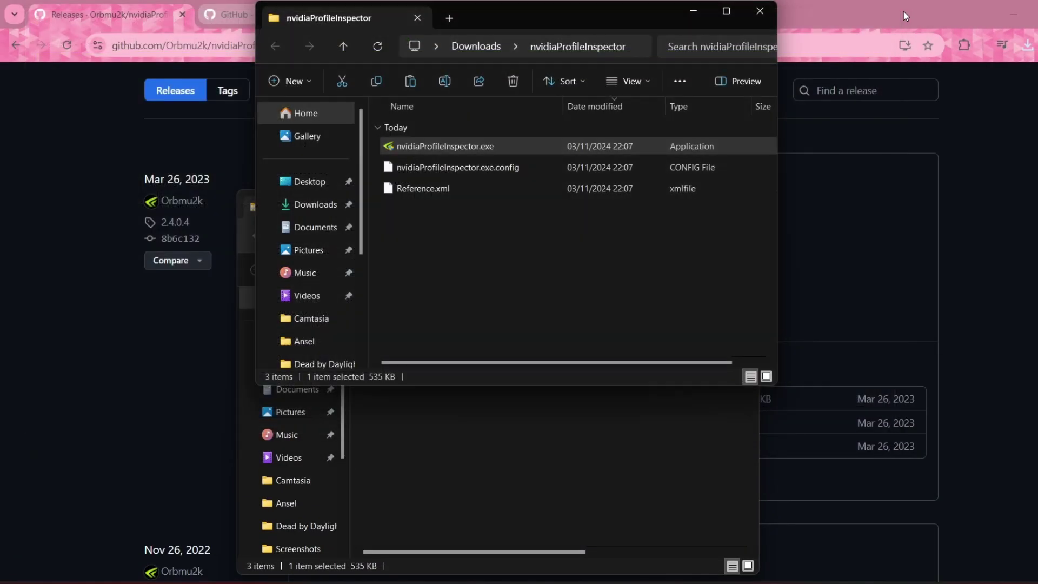
left_click(755, 12)
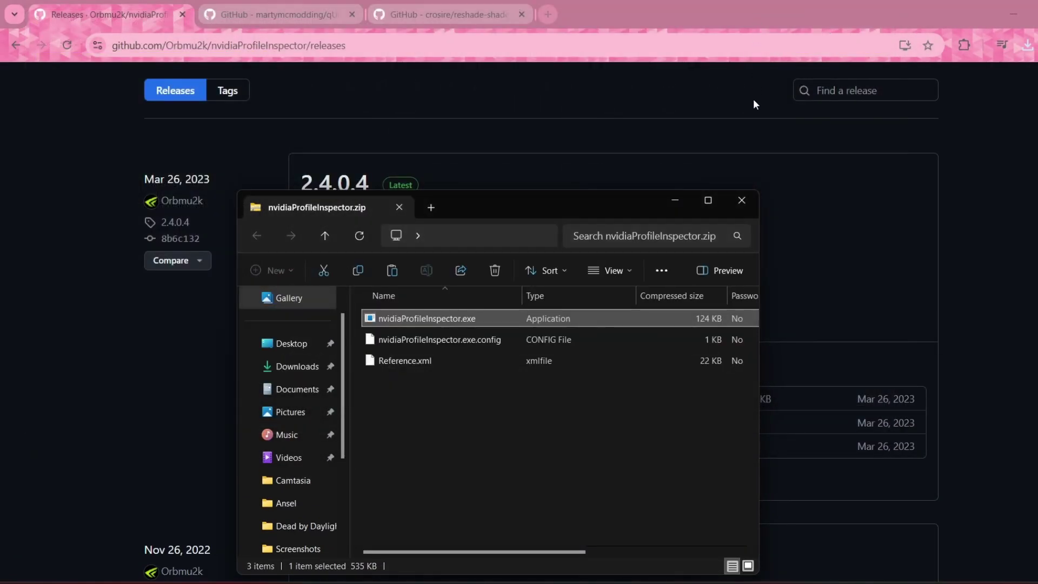
left_click(742, 201)
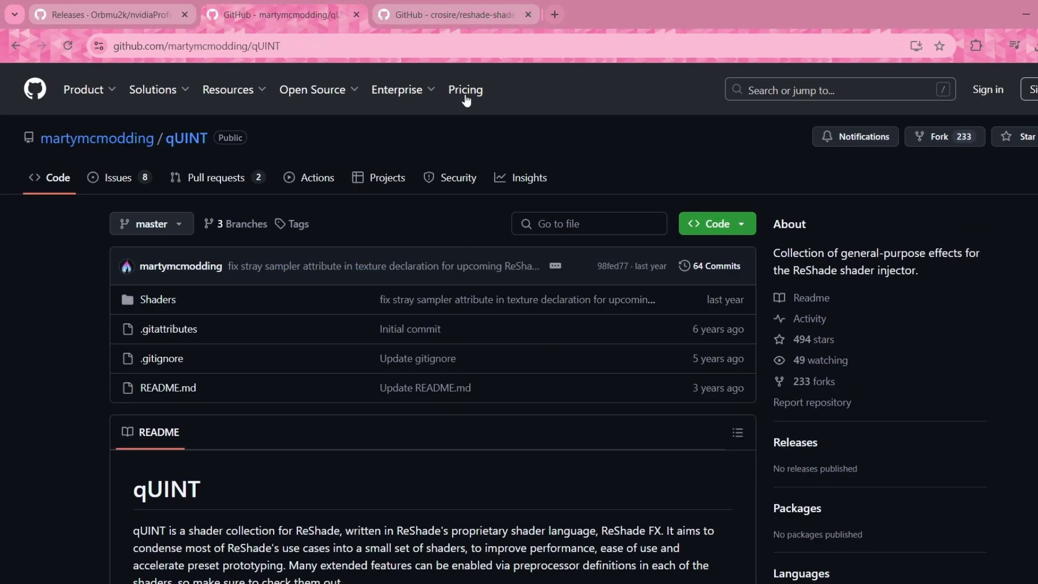
left_click(718, 226)
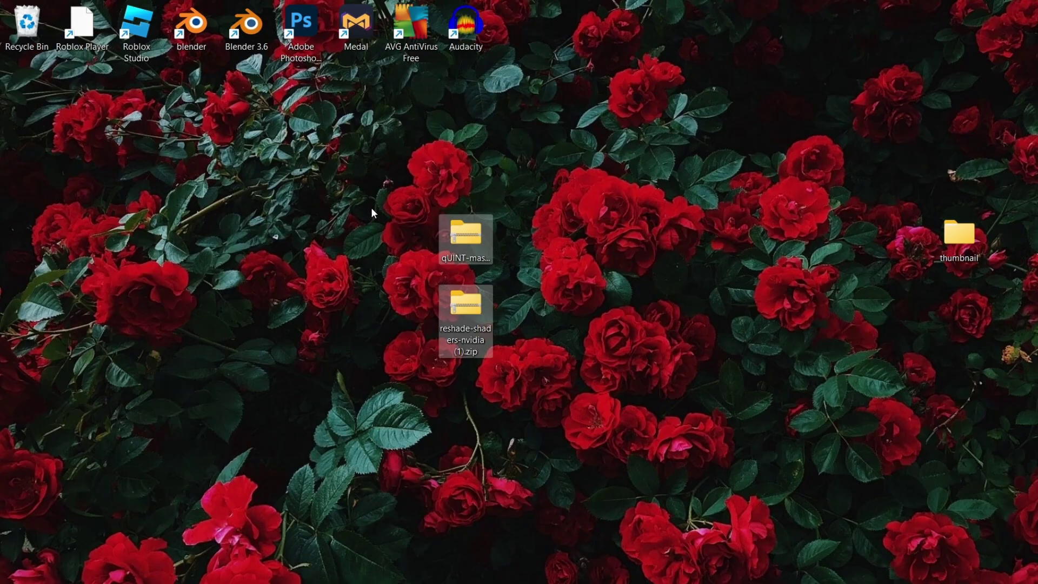
- Extract the qUINT-master folder from its zip onto the desktop
left_click_drag(371, 207, 566, 348)
left_click(566, 348)
double_click(466, 234)
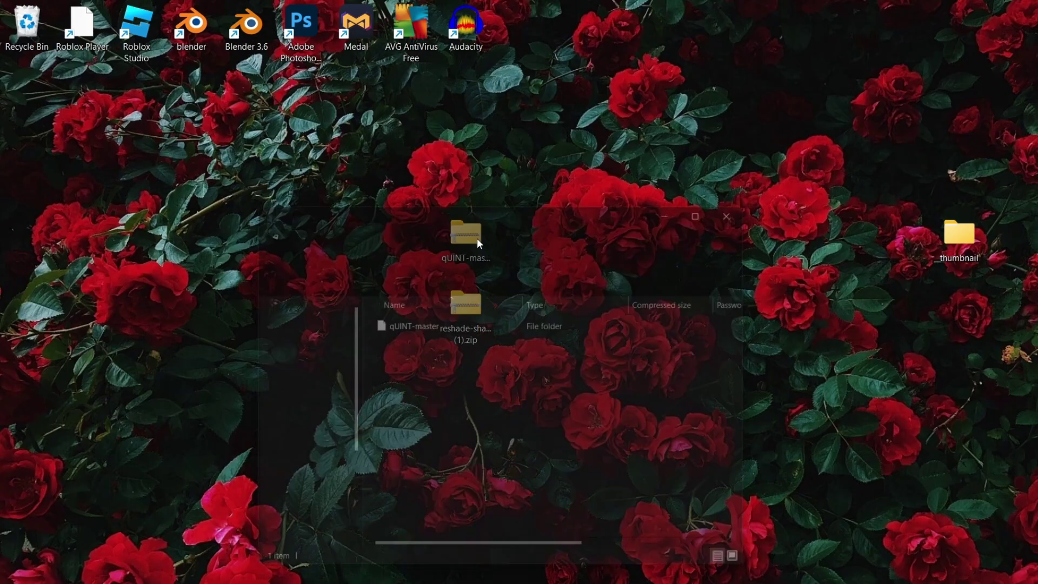
left_click_drag(483, 228, 737, 186)
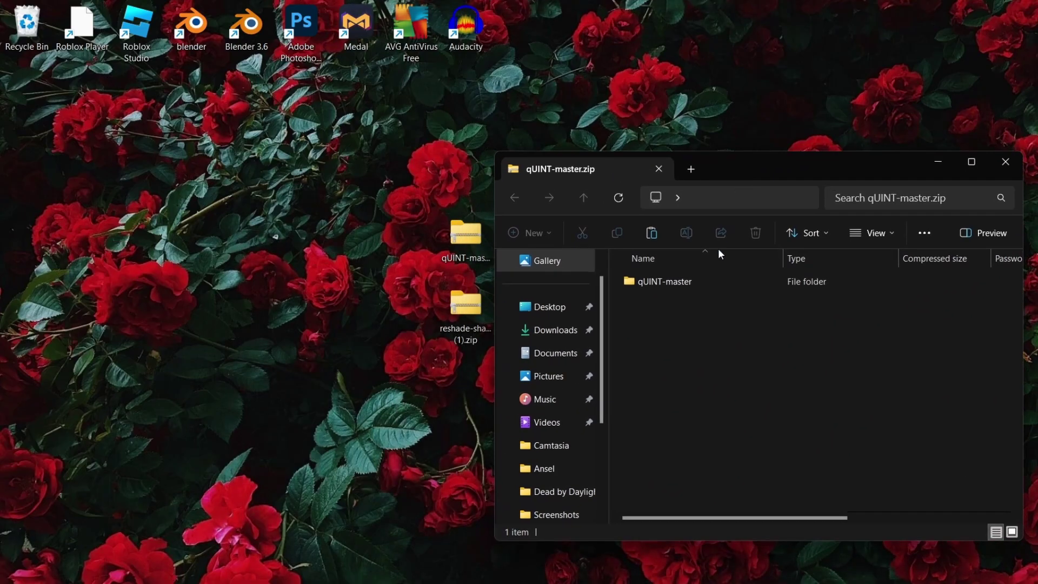
left_click(699, 280)
left_click(279, 310)
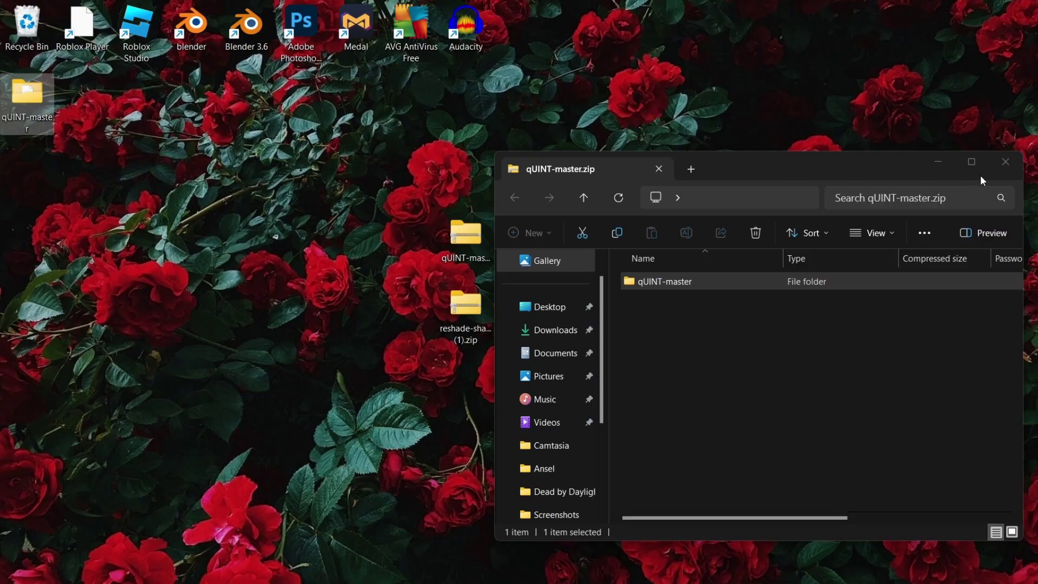
left_click(1006, 161)
left_click_drag(27, 96, 389, 245)
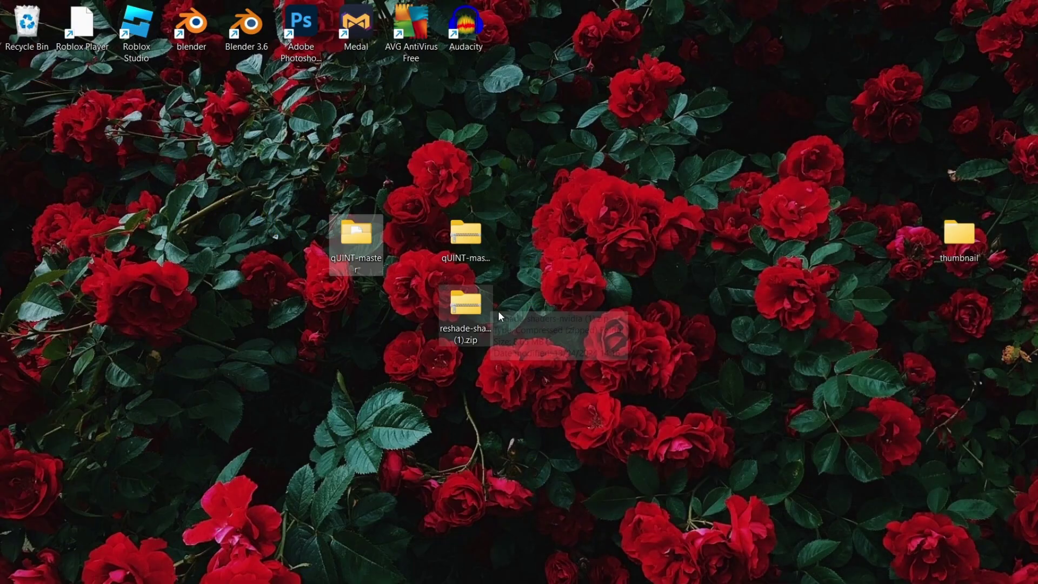
- Extract the reshade-shaders-nvidia folder onto the desktop, then delete both zip files
double_click(485, 323)
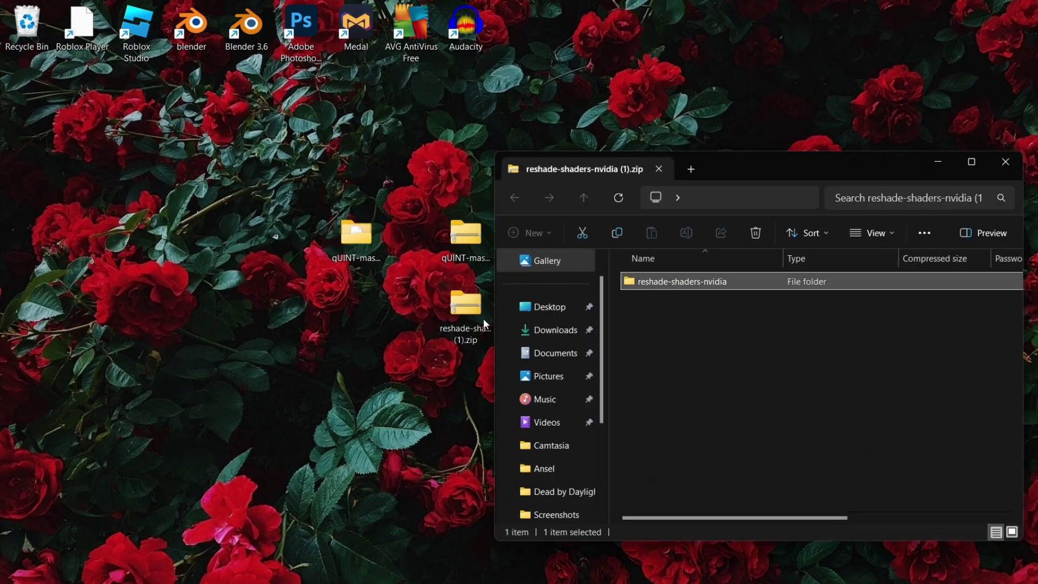
left_click(483, 319)
left_click_drag(805, 281, 27, 97)
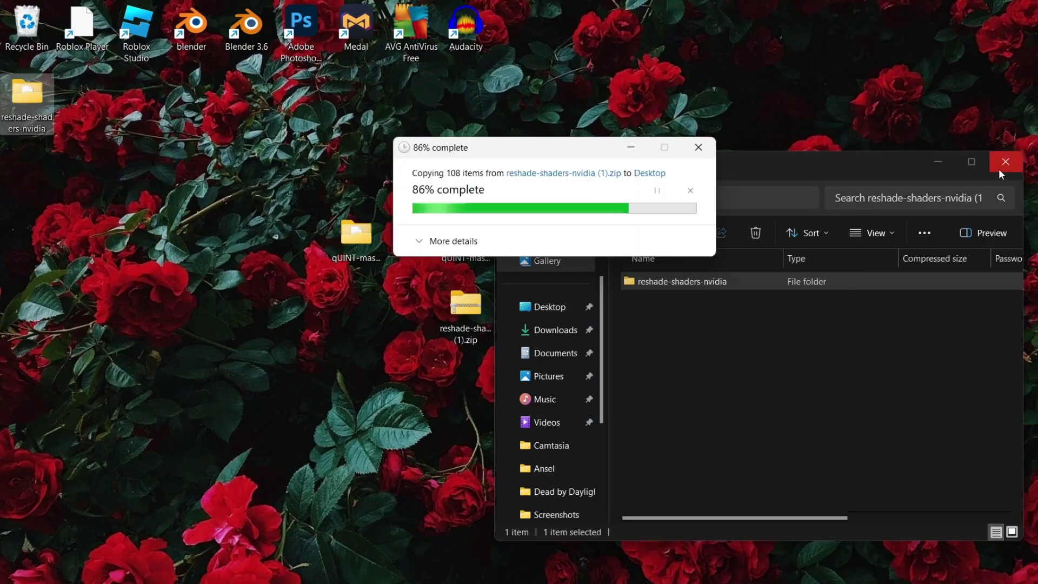
left_click(1005, 162)
left_click_drag(197, 209, 323, 306)
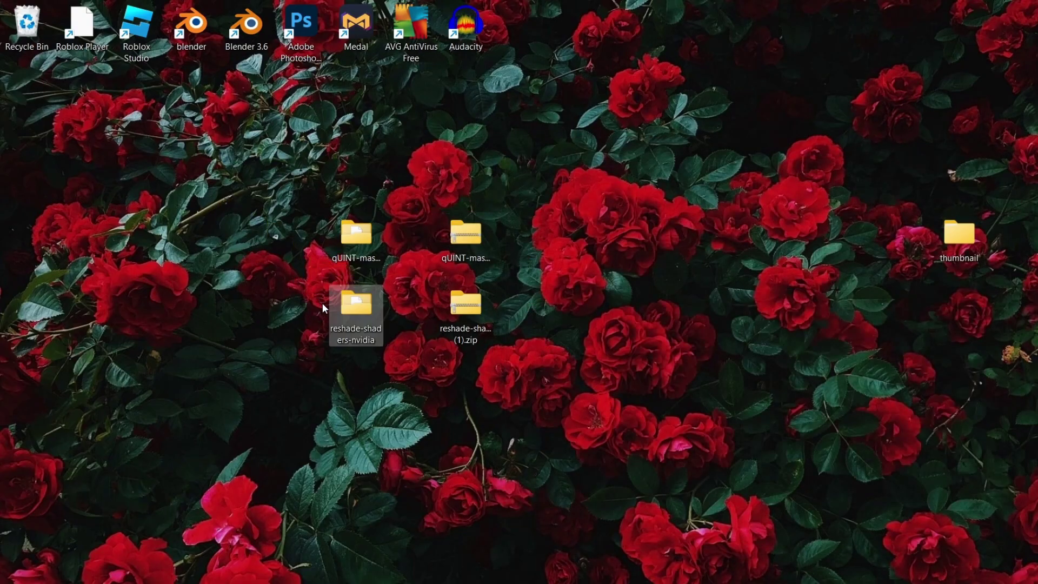
left_click_drag(514, 231, 455, 325)
key("Delete")
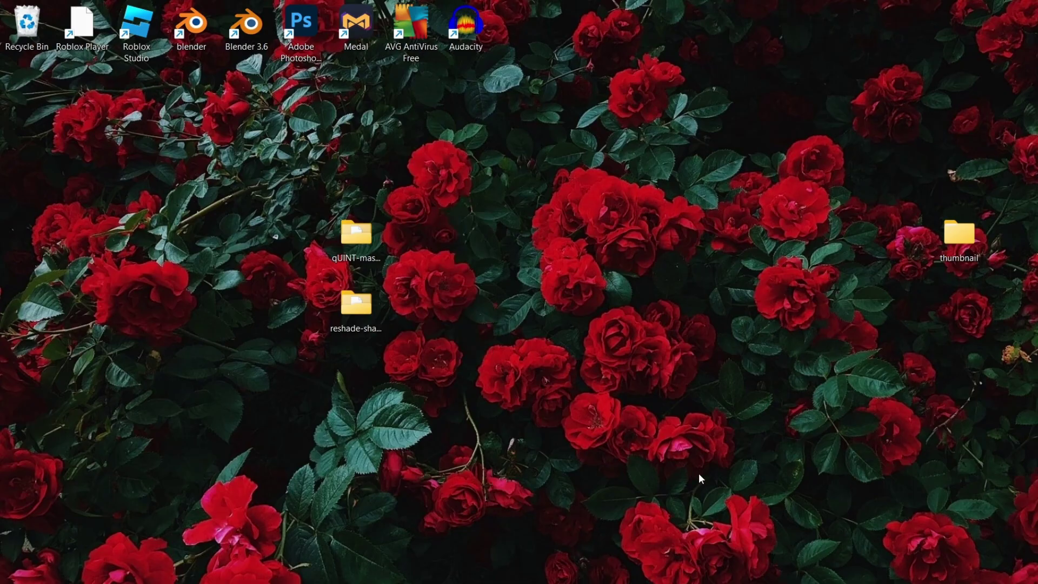
- Copy the eight shader files from qUINT-master\Shaders
double_click(364, 240)
double_click(655, 281)
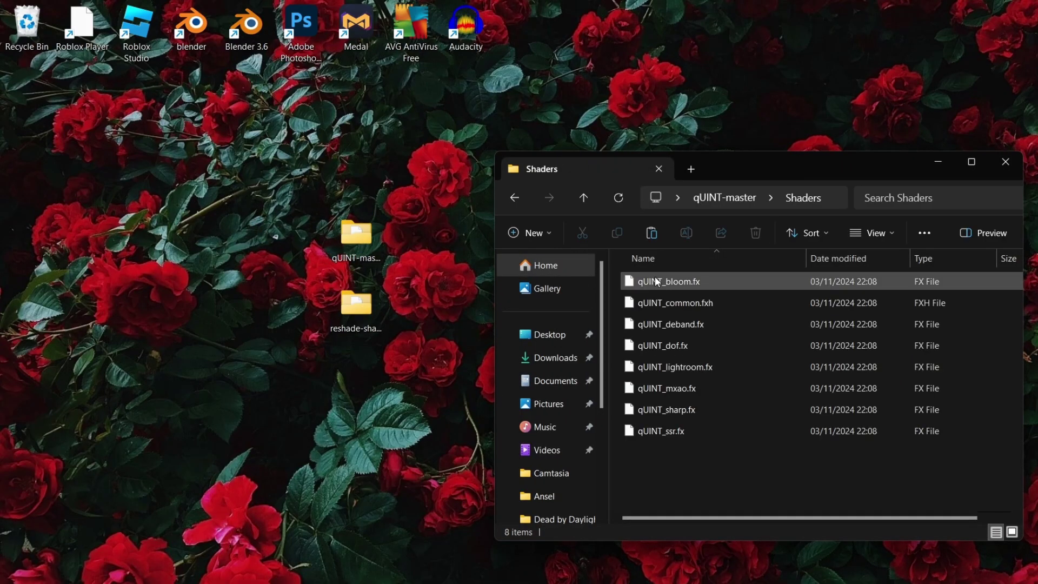
left_click_drag(712, 456, 695, 281)
key("ctrl+c")
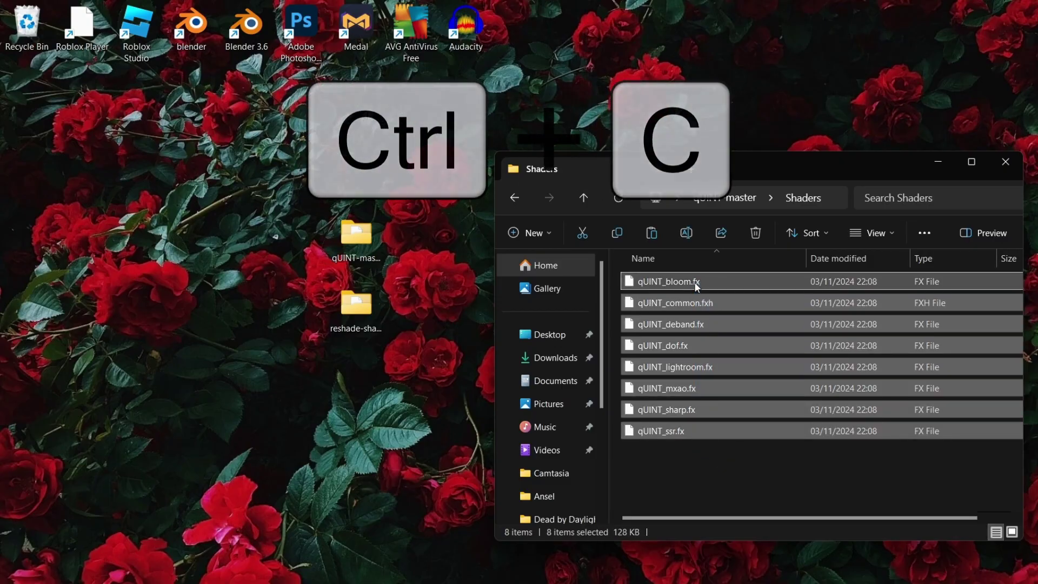
right_click(694, 281)
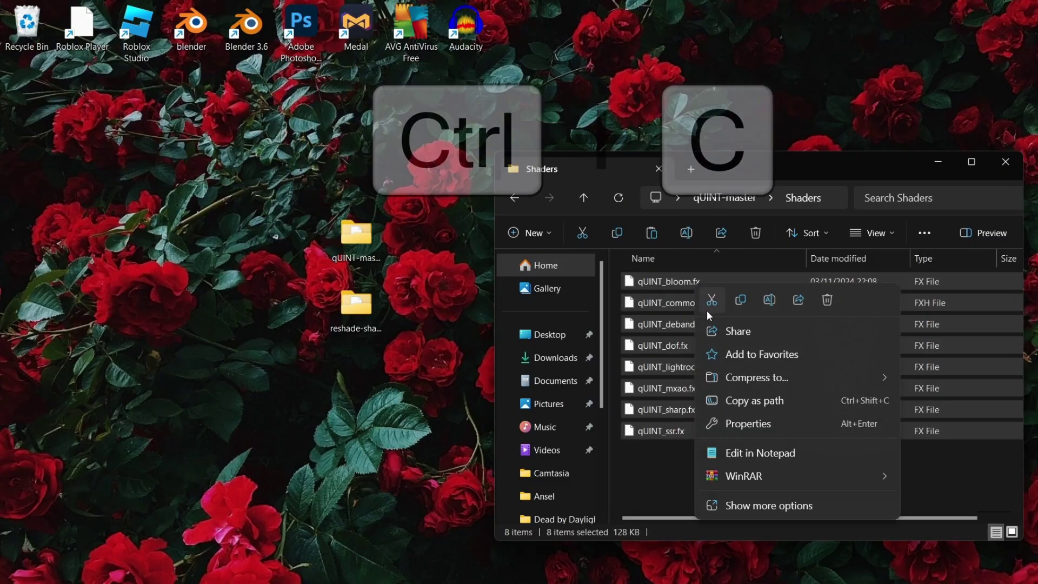
left_click(741, 300)
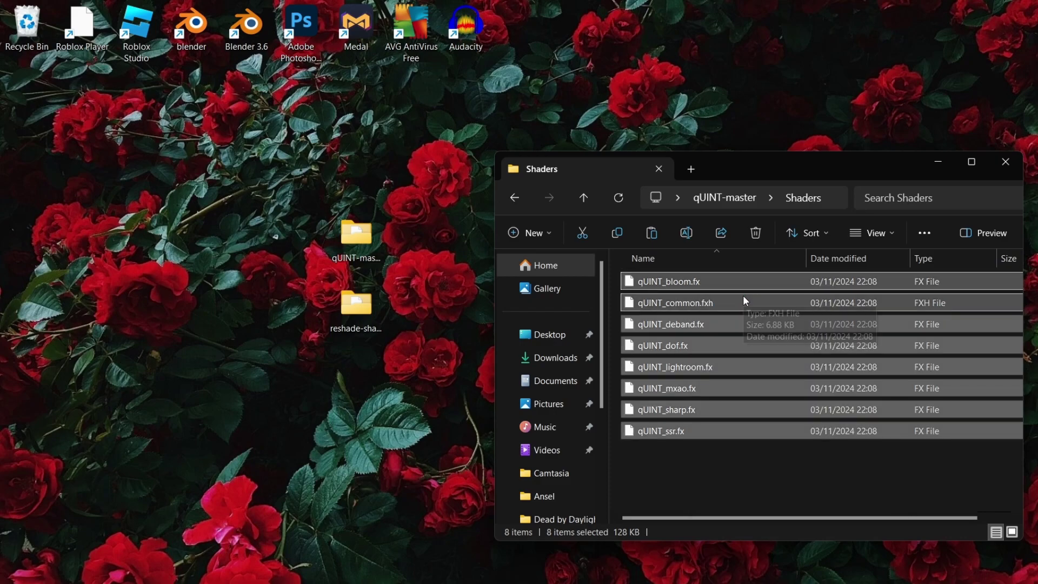
left_click(1006, 162)
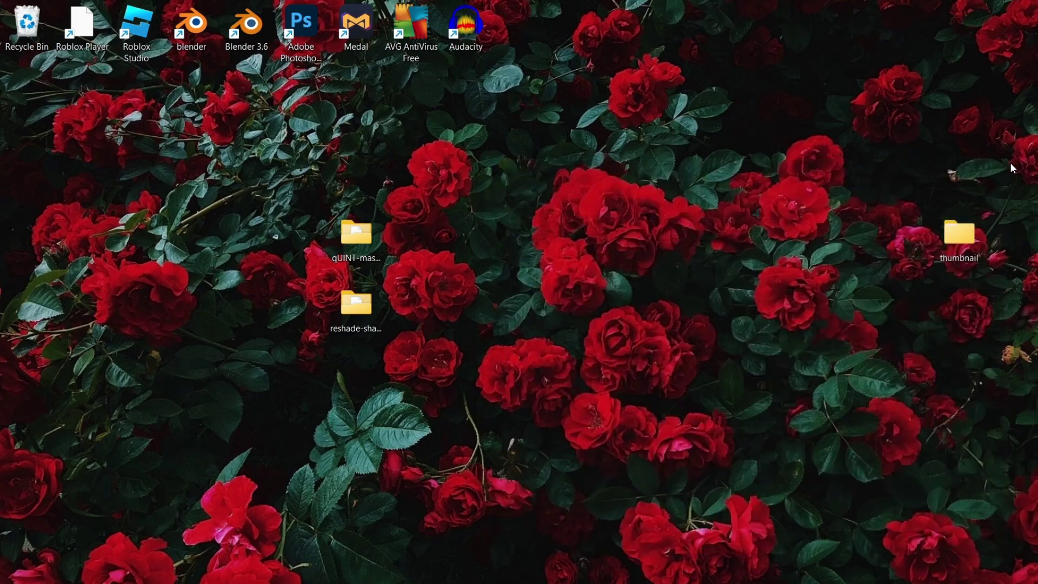
- Paste them into reshade-shaders-nvidia\ShadersAndTextures, replacing the existing qUINT_common.fxh
double_click(350, 304)
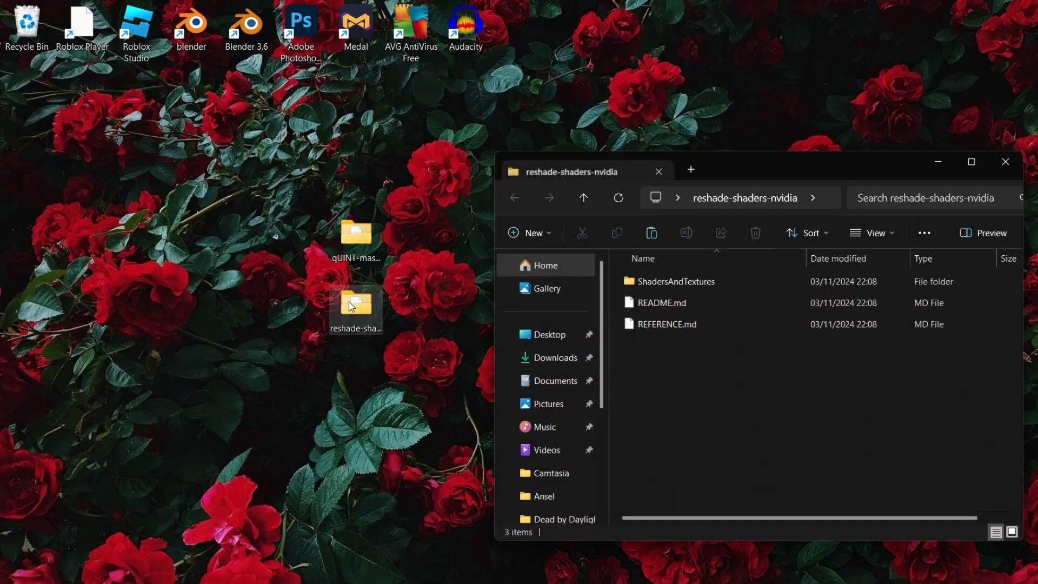
double_click(662, 282)
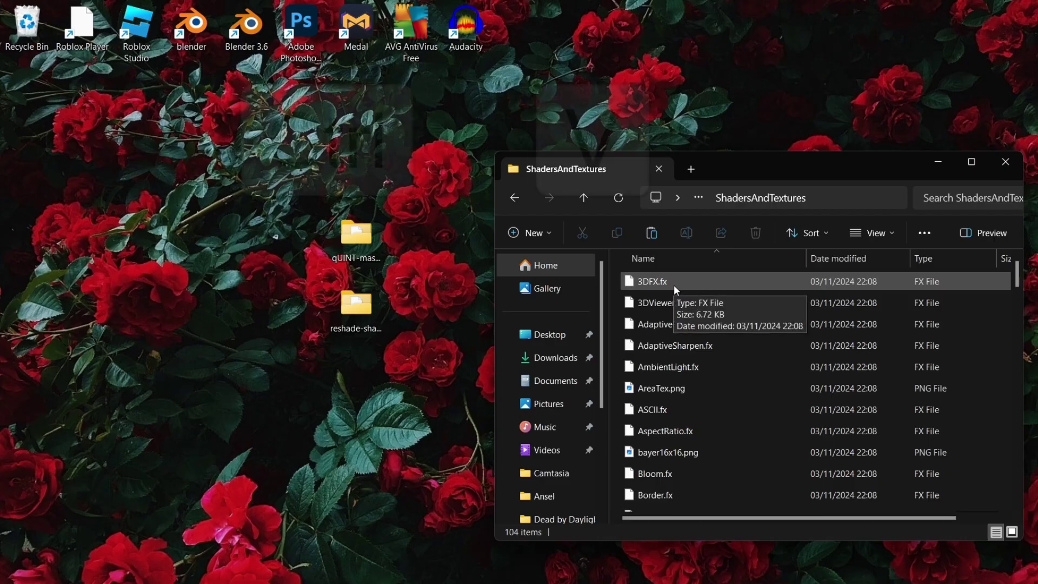
key("ctrl+v")
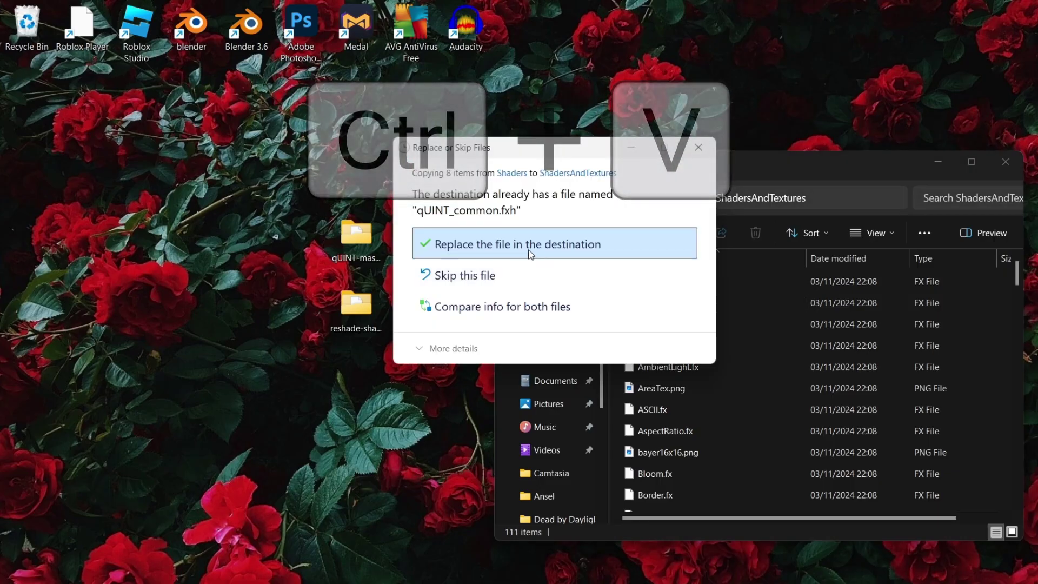
left_click(521, 239)
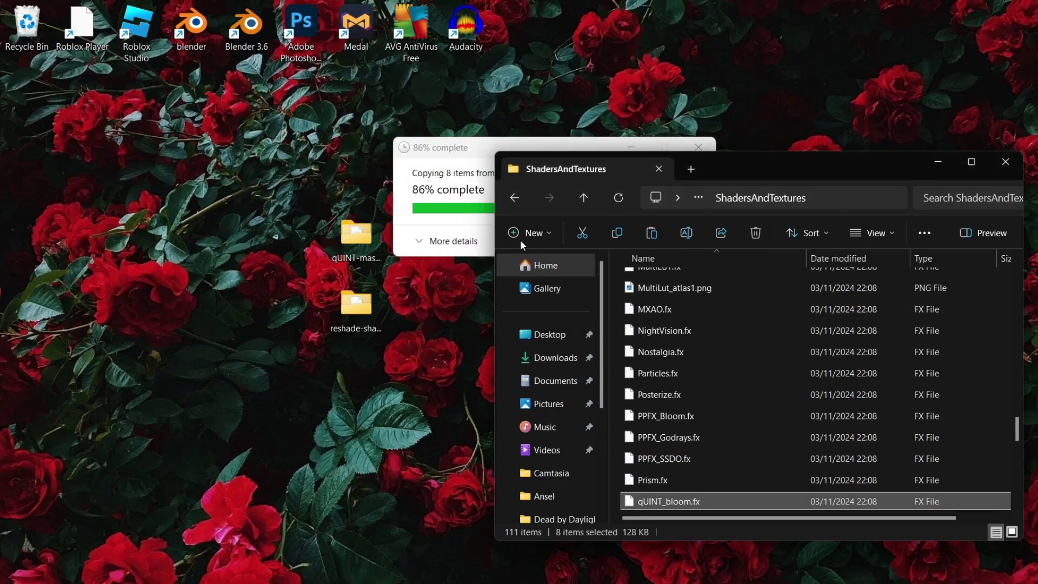
left_click_drag(1015, 425, 991, 258)
- Copy all 111 ShadersAndTextures files and move both desktop folders aside
key("ctrl+a")
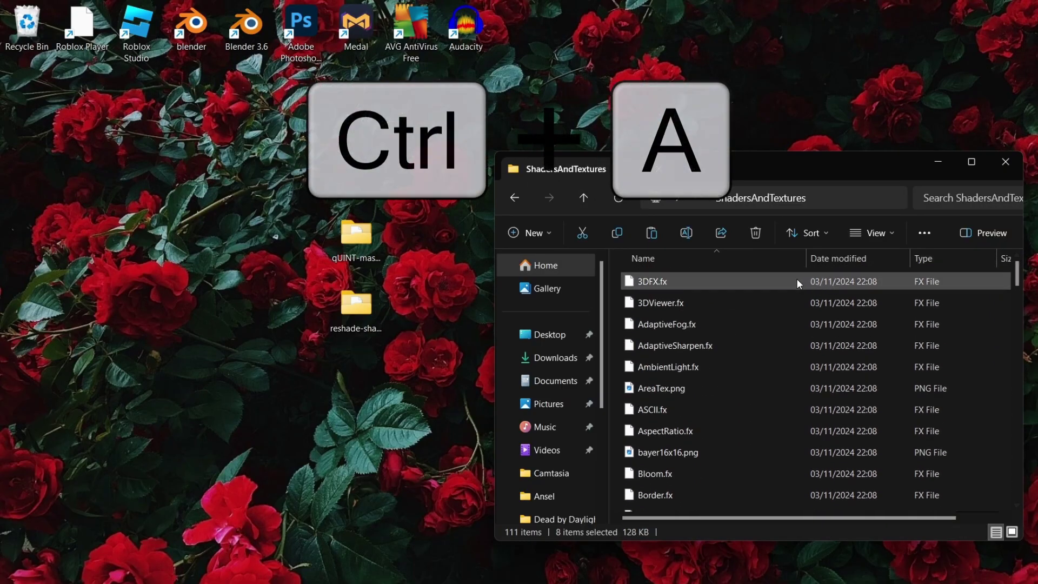
key("ctrl+a")
key("ctrl+c")
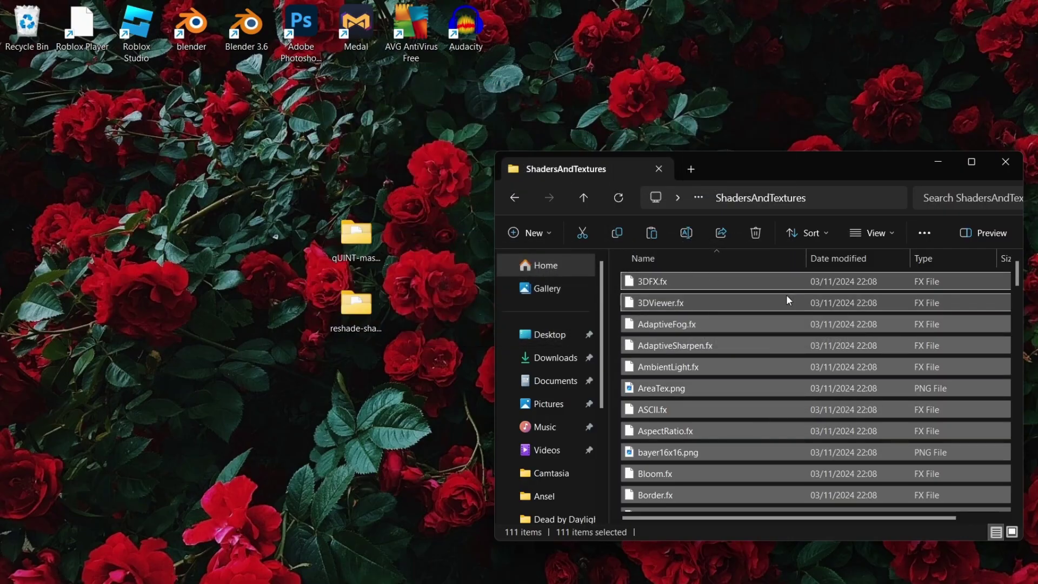
left_click(1007, 162)
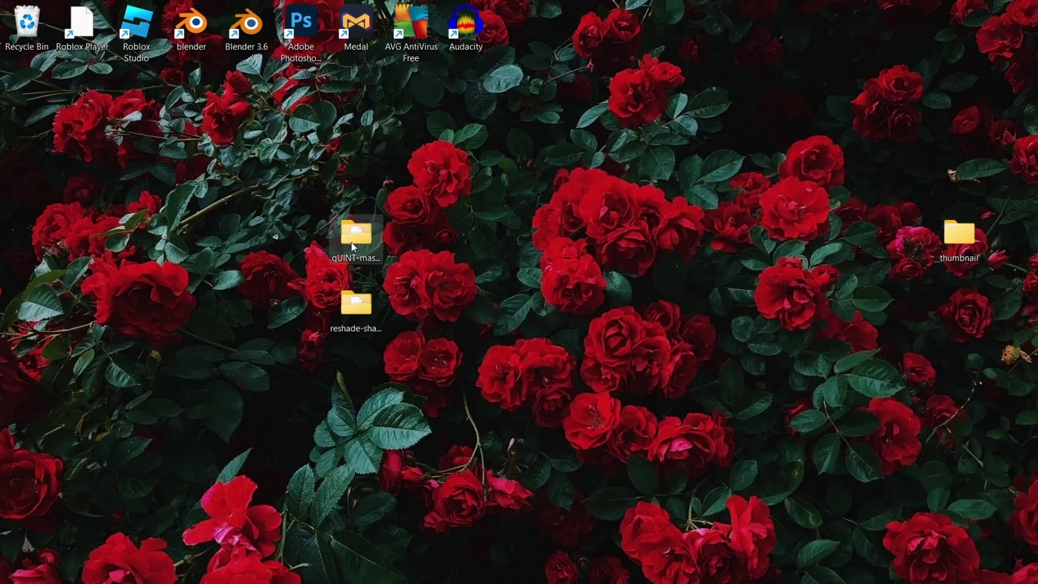
left_click_drag(361, 303, 993, 512)
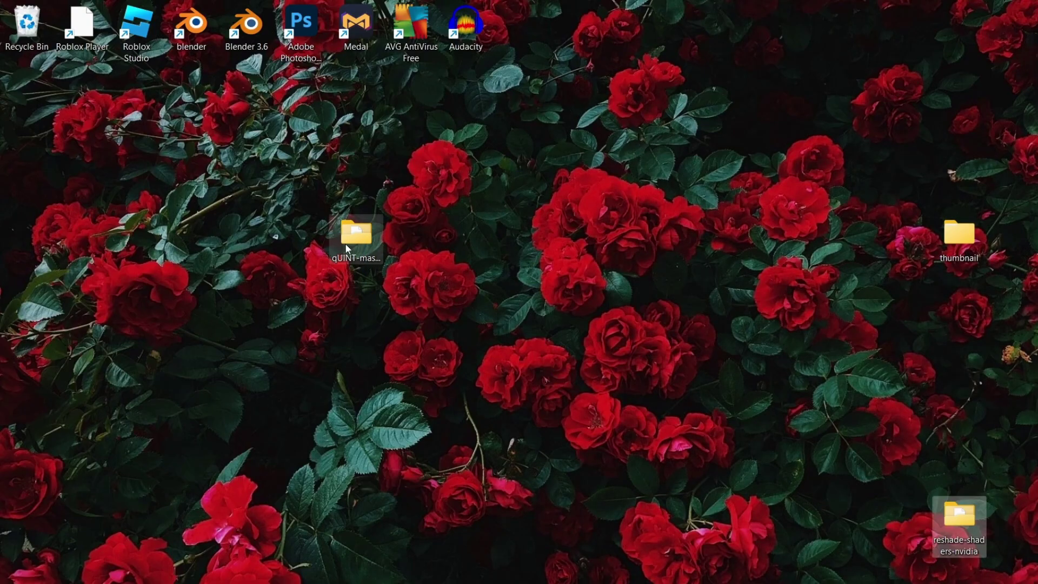
left_click_drag(347, 249, 949, 464)
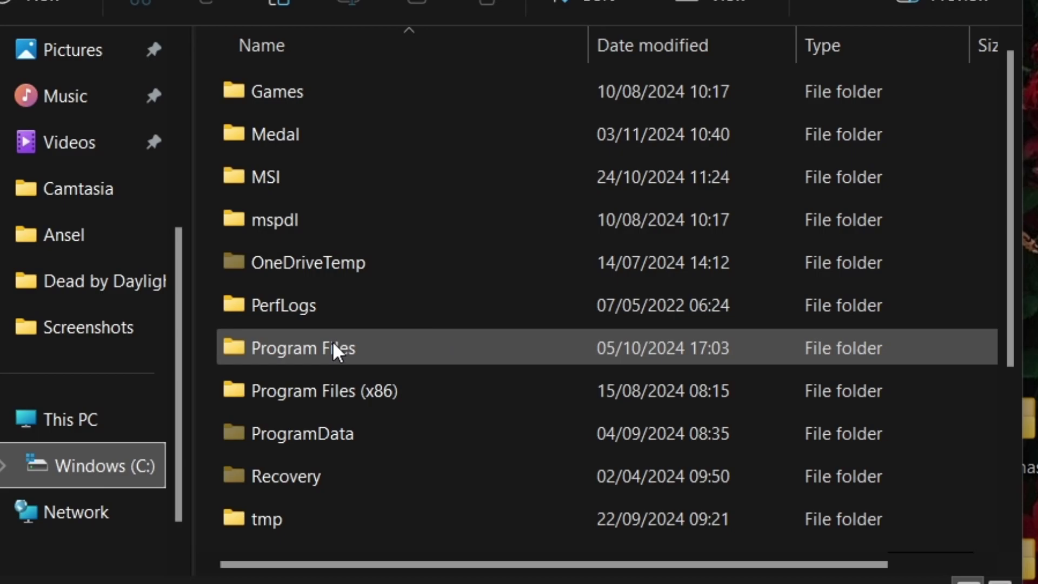
- Delete the existing files in Program Files\NVIDIA Corporation\Ansel with administrator permission
double_click(333, 347)
left_click_drag(1010, 120, 1015, 329)
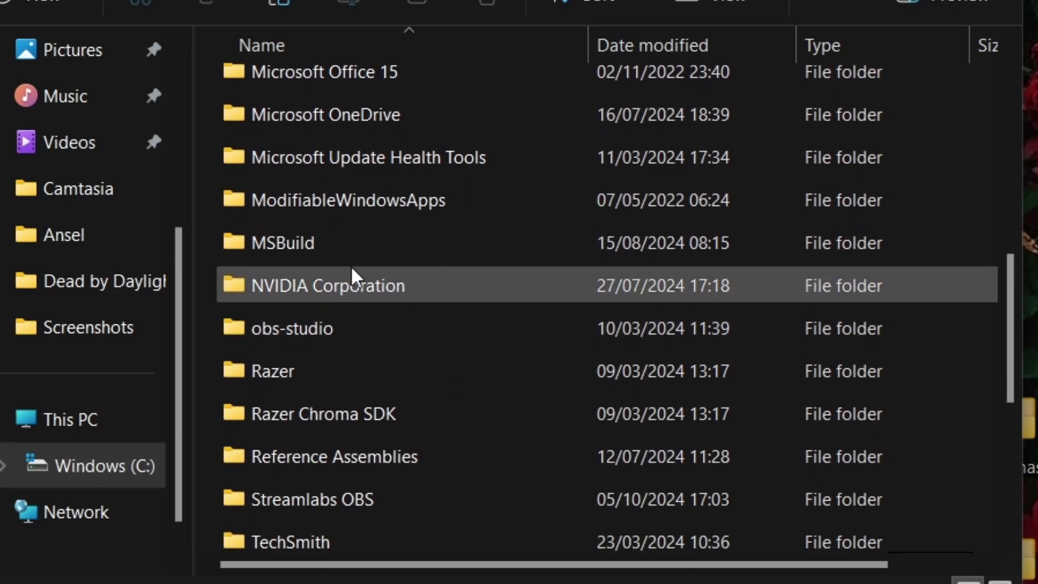
double_click(412, 285)
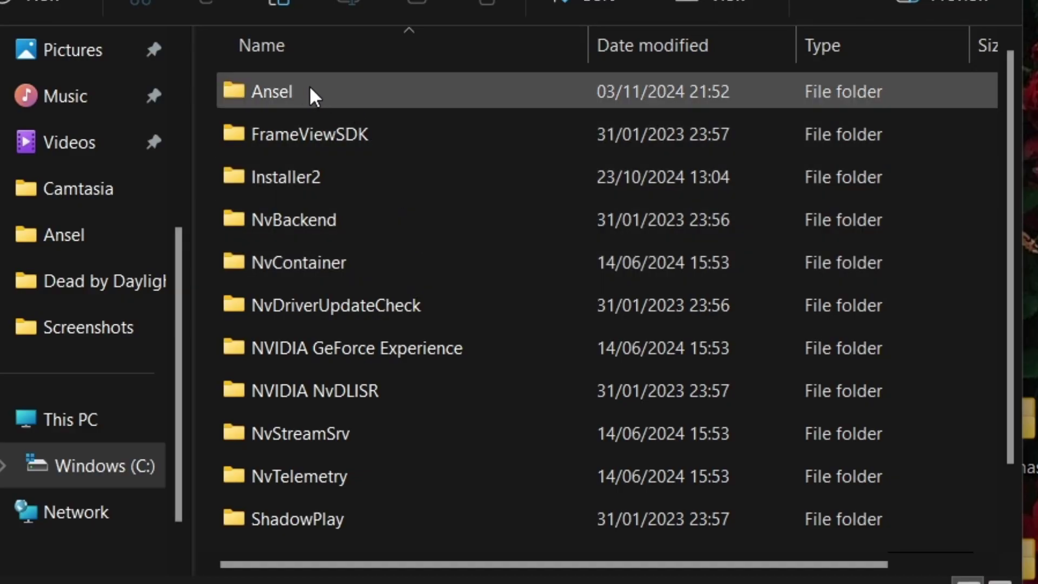
left_click(313, 97)
mouse_move(315, 83)
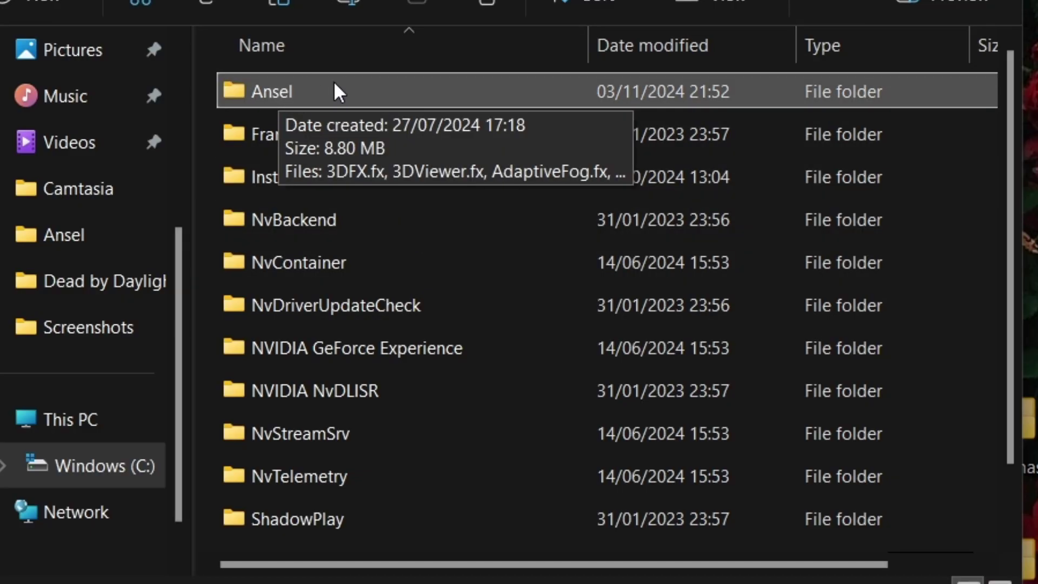
double_click(333, 80)
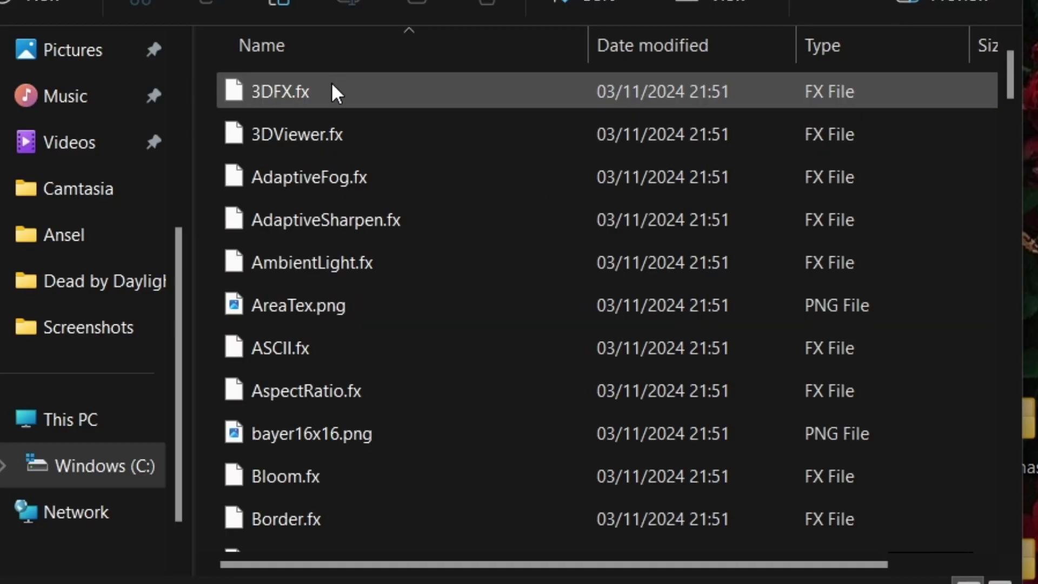
key("ctrl+a")
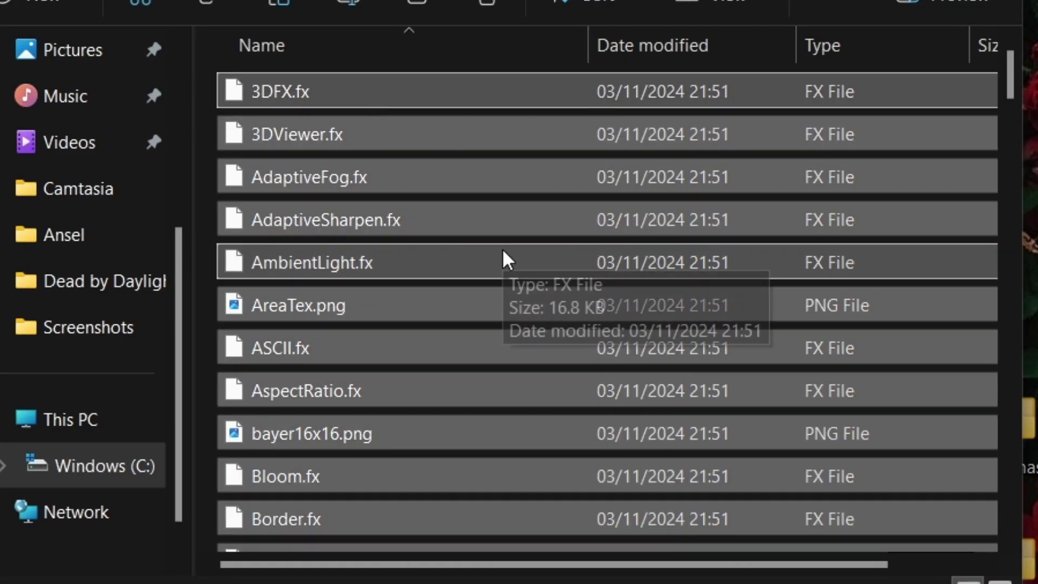
key("Delete")
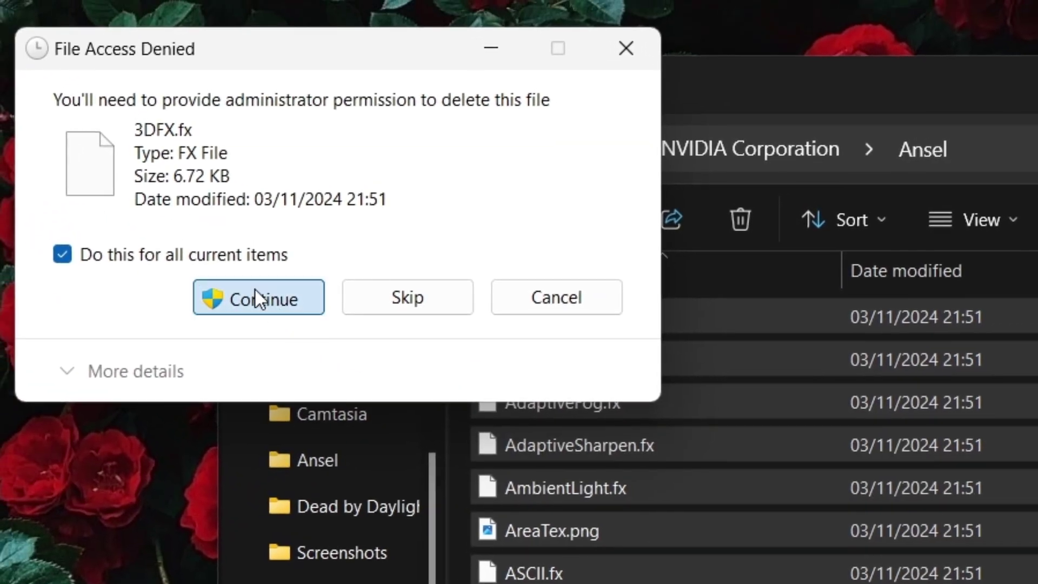
left_click(254, 292)
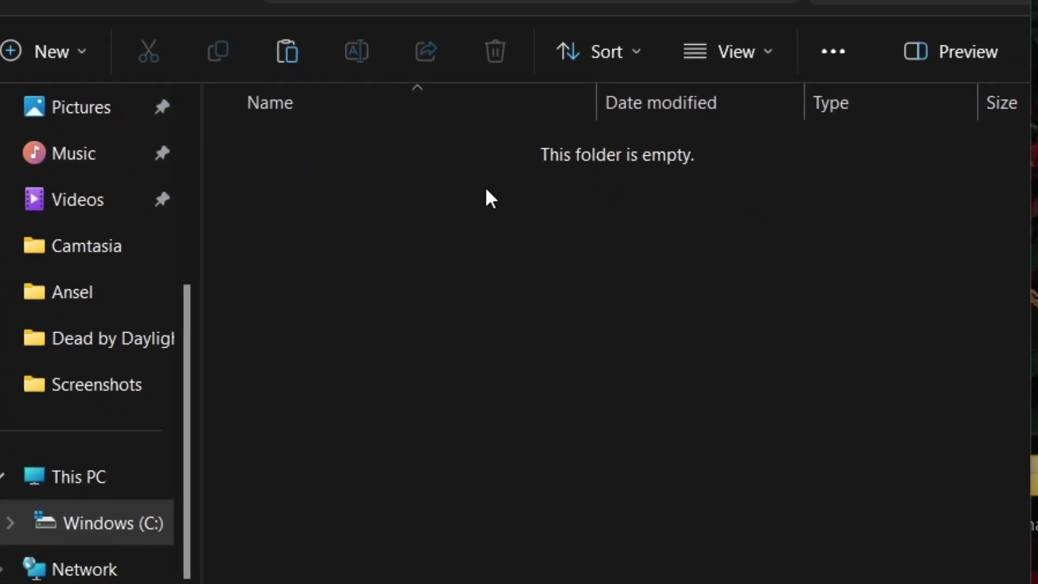
- Paste the 111 shader files into the Ansel folder with administrator permission
key("ctrl+v")
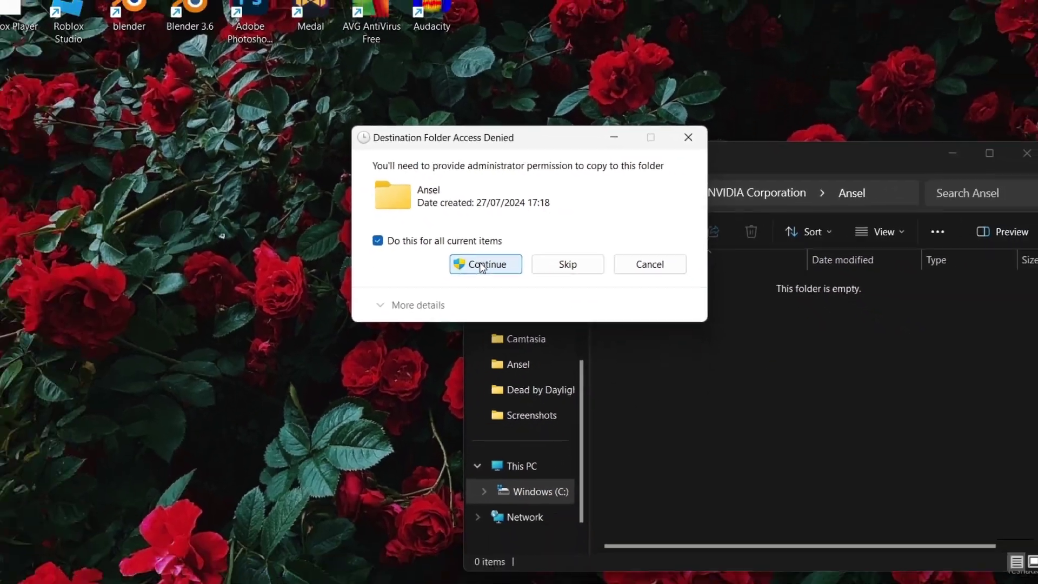
left_click(482, 265)
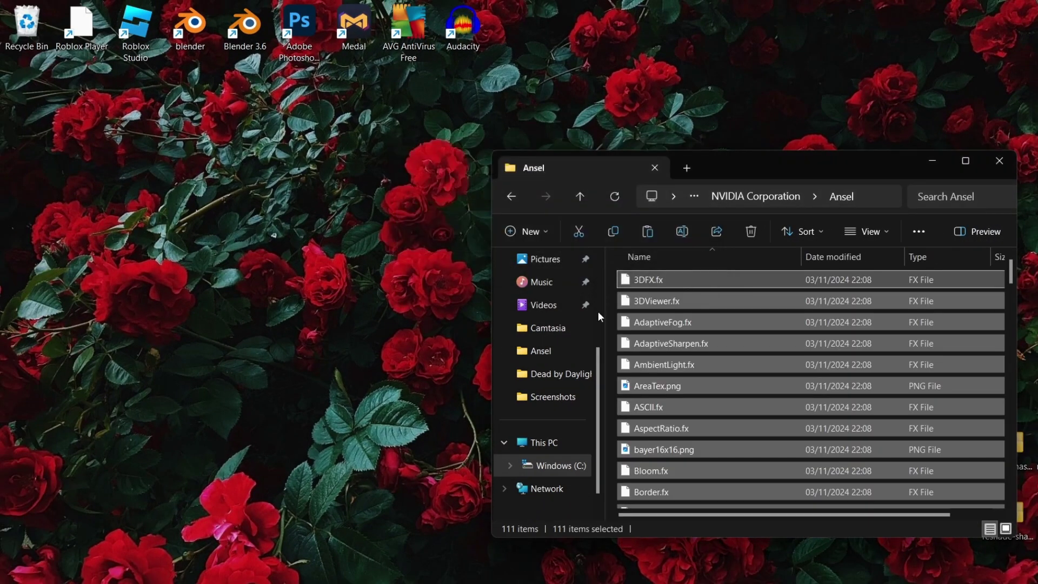
left_click(728, 301)
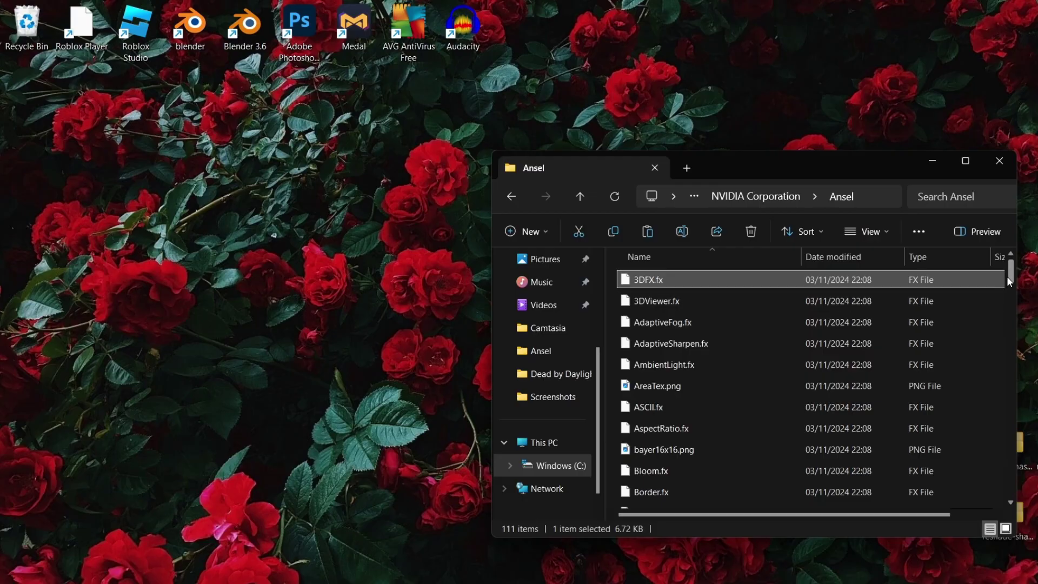
left_click_drag(1007, 277, 1004, 244)
- In the Roblox player's folder, rename RobloxPlayerBeta.exe to eurotrucks2.exe
left_click(1001, 161)
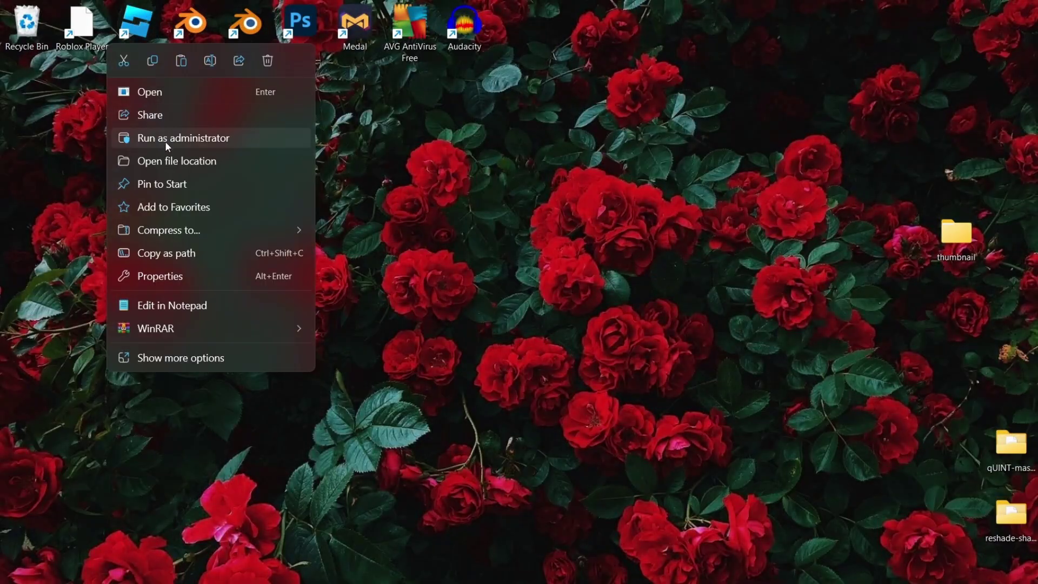
left_click(169, 157)
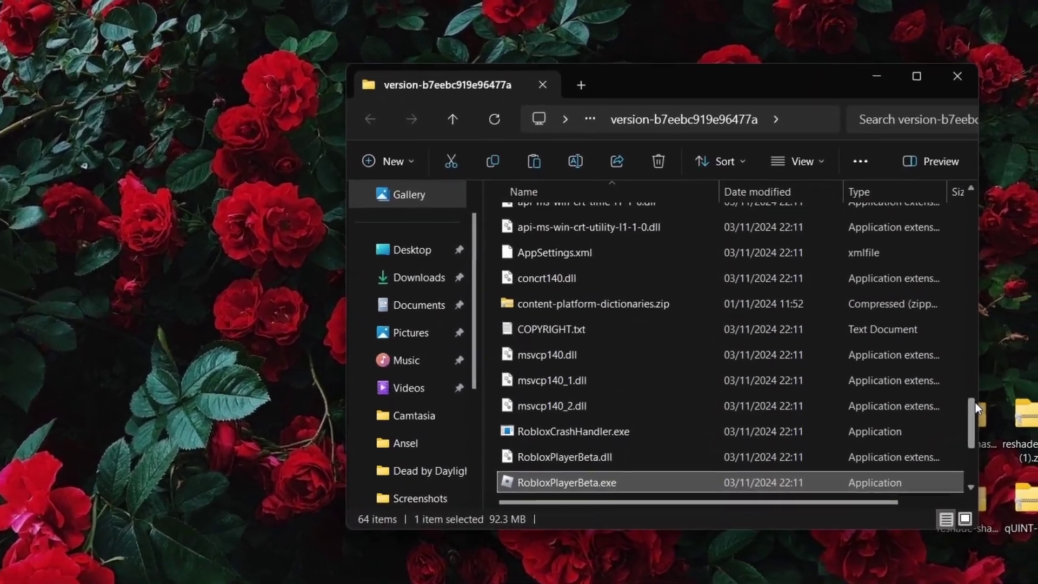
scroll(1006, 441, "down", 1)
left_click_drag(959, 404, 904, 400)
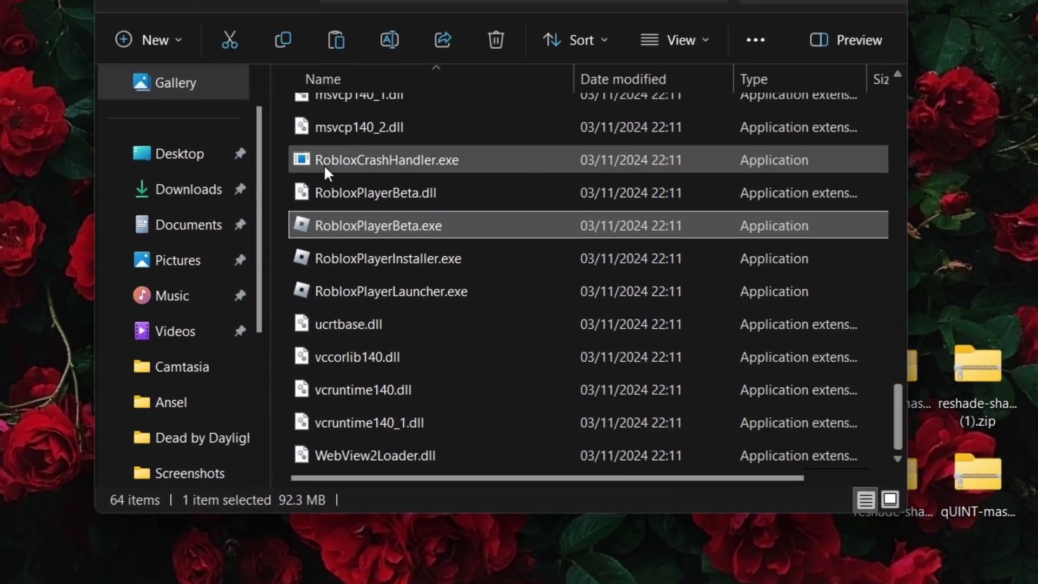
mouse_move(373, 238)
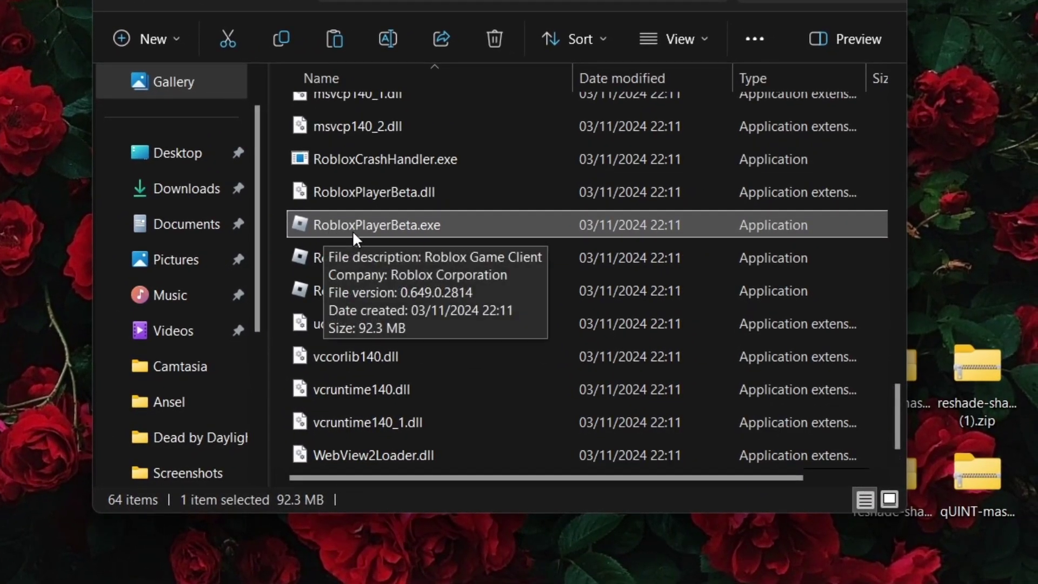
right_click(435, 223)
left_click(506, 203)
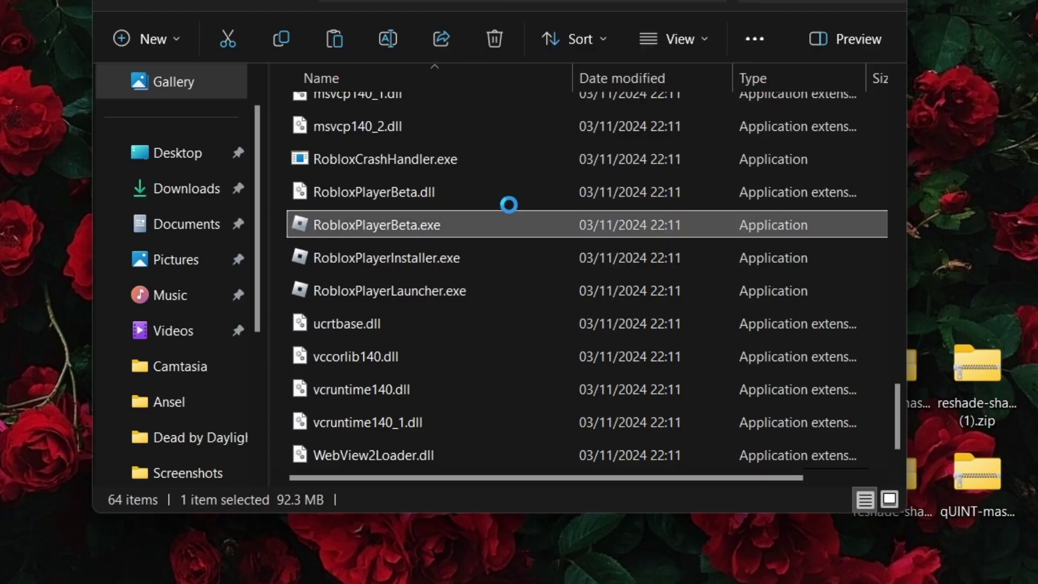
left_click(508, 537)
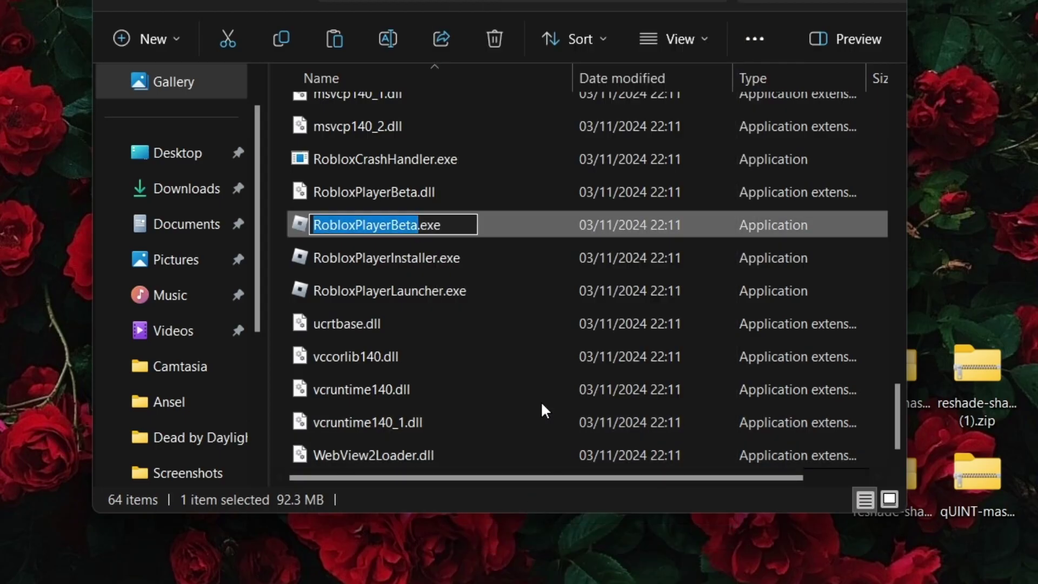
type("euo")
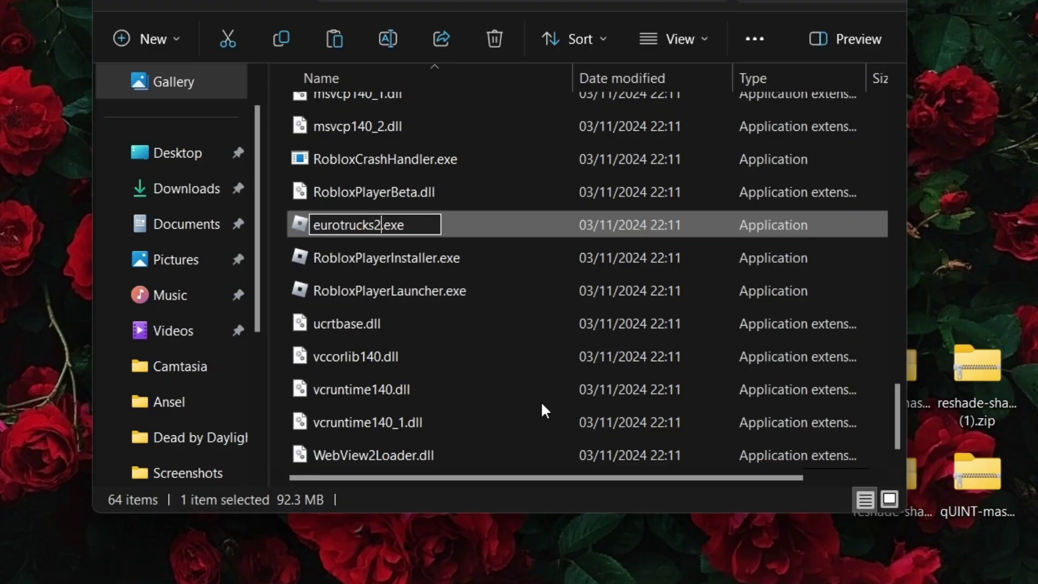
key("Return")
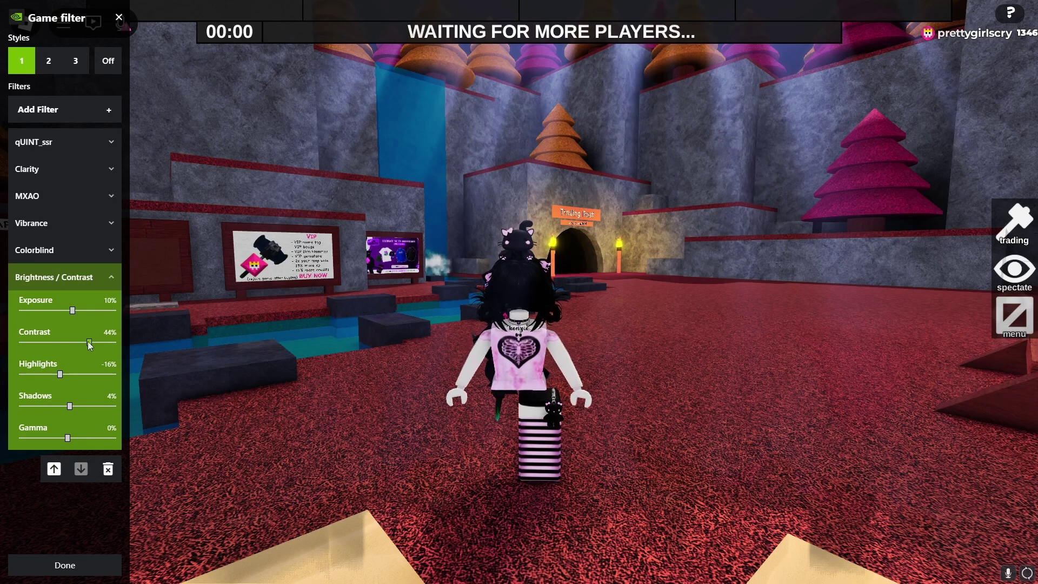
- Show the in-game Game filter panel with Alt+F3 and expand the Colorblind filter settings
key("alt+F3")
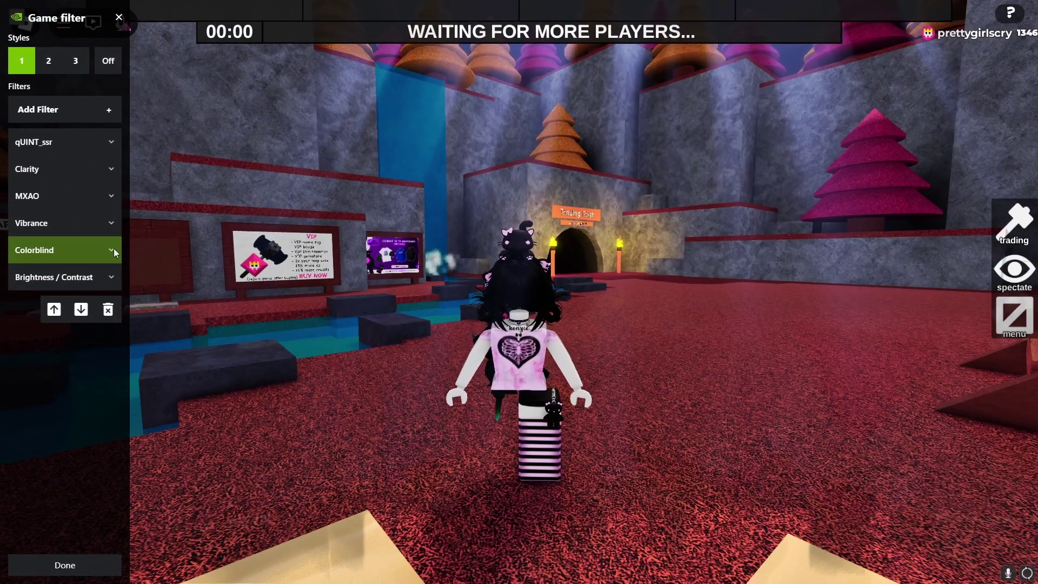
left_click(112, 250)
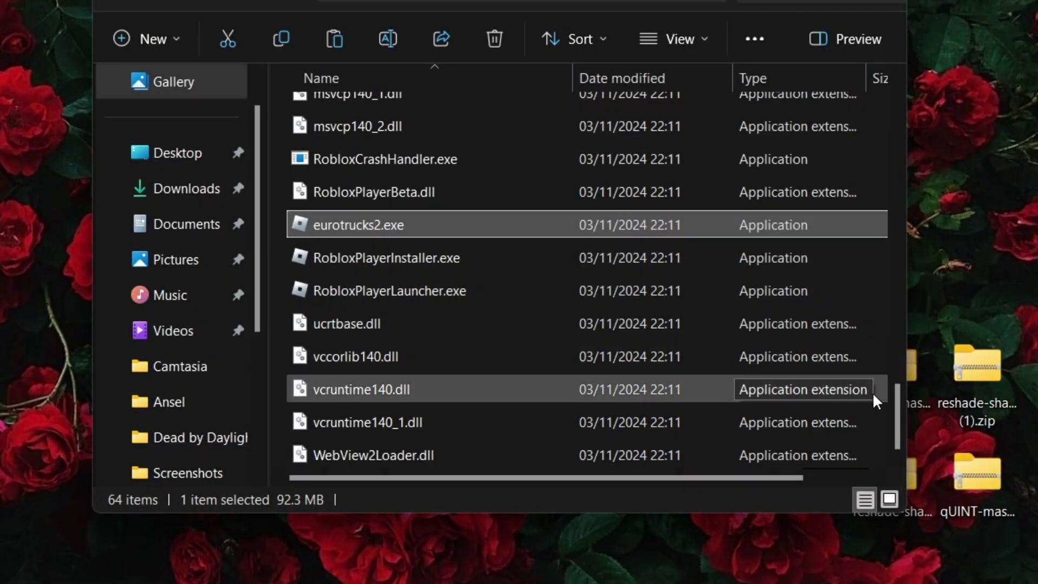
- Open the Roblox content\textures\Cursors\KeyboardMouse folder to reach the arrow cursor PNGs
left_click_drag(894, 400, 901, 94)
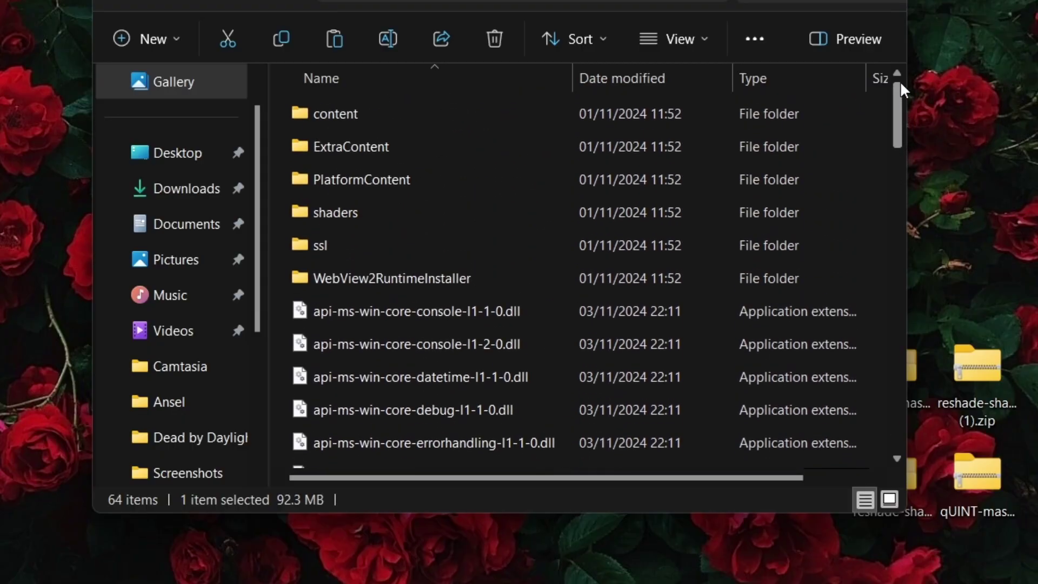
double_click(375, 114)
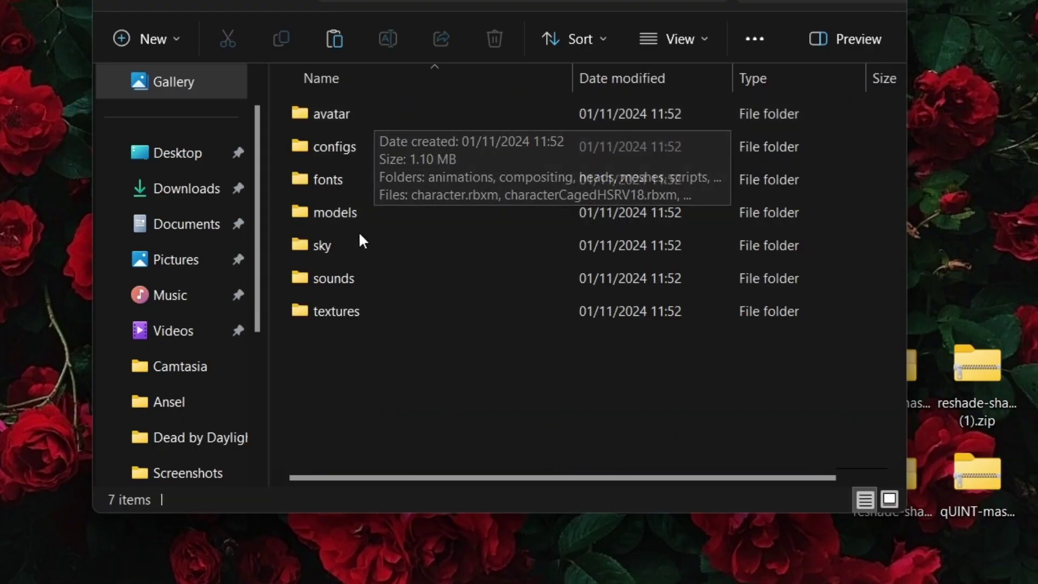
double_click(359, 310)
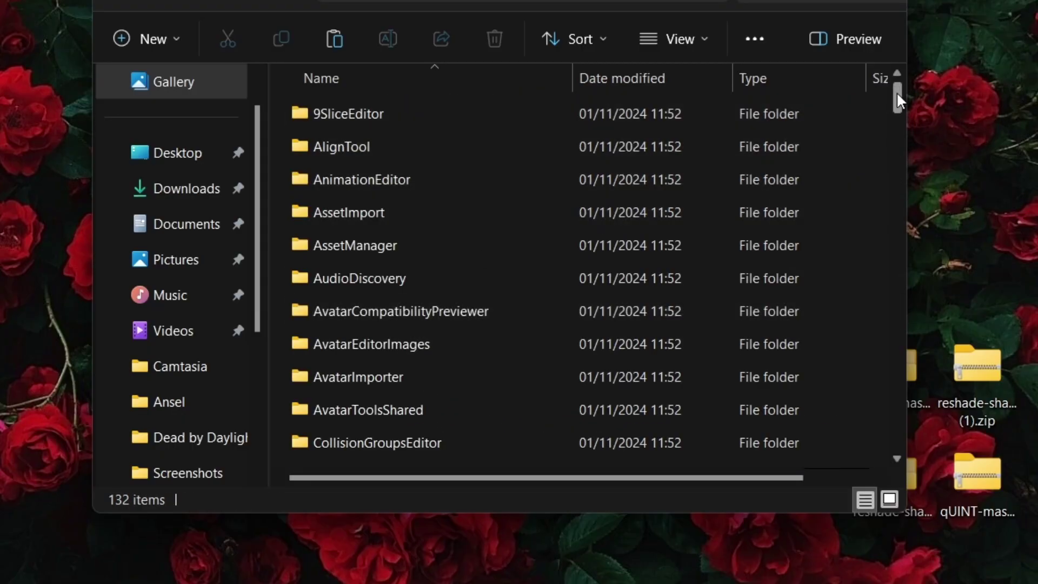
left_click_drag(896, 92, 900, 114)
double_click(445, 278)
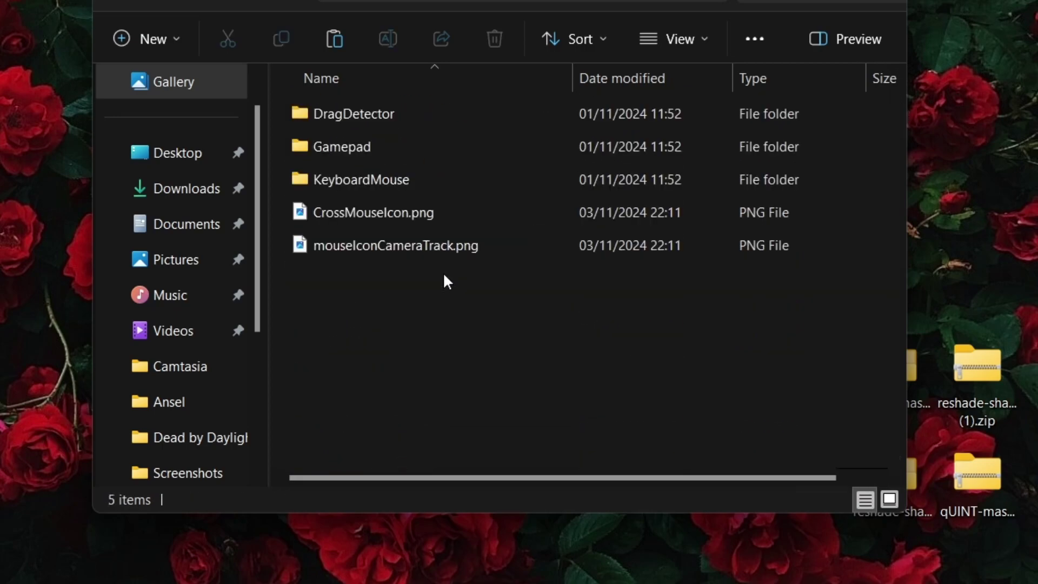
double_click(378, 180)
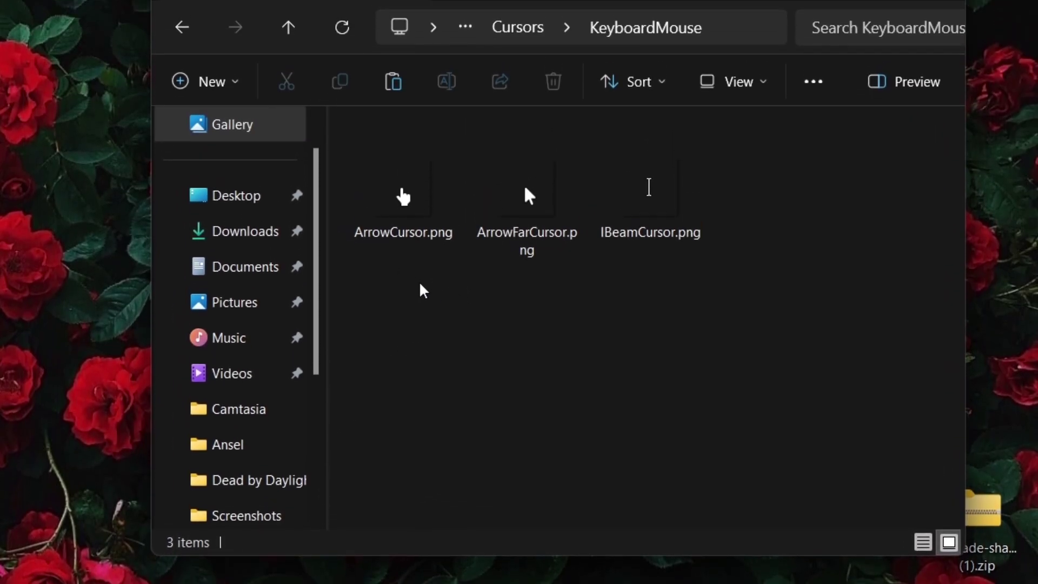
- Select ArrowCursor.png and ArrowFarCursor.png and delete both original arrow images
left_click_drag(394, 157, 513, 93)
left_click_drag(513, 211, 513, 211)
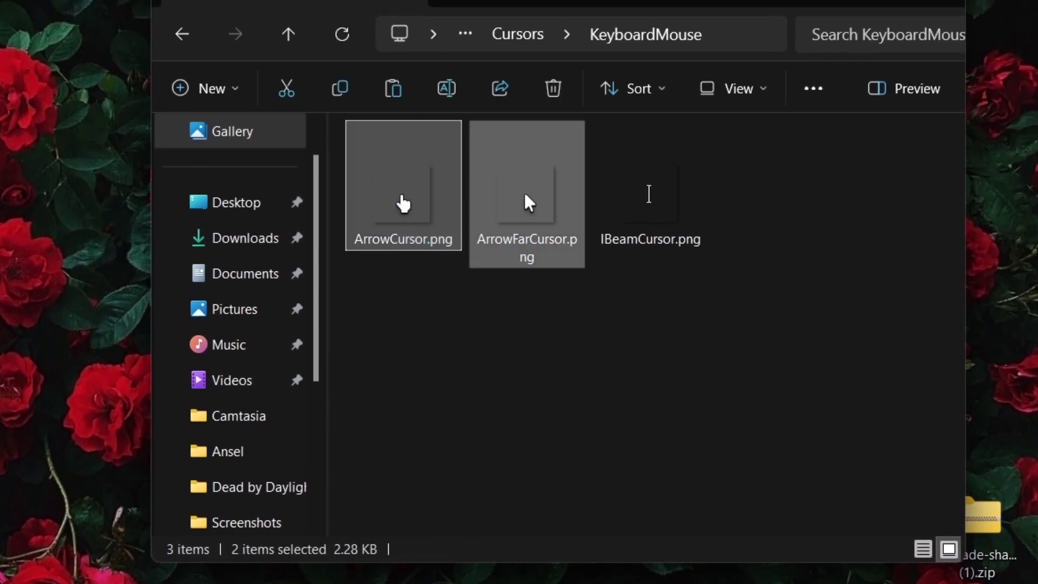
key("alt+Tab")
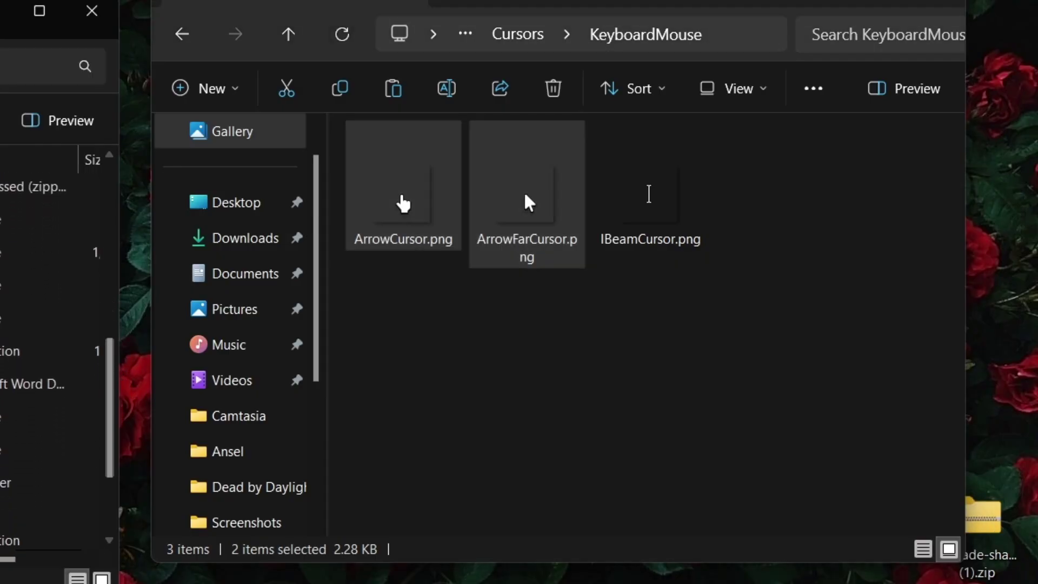
left_click(405, 336)
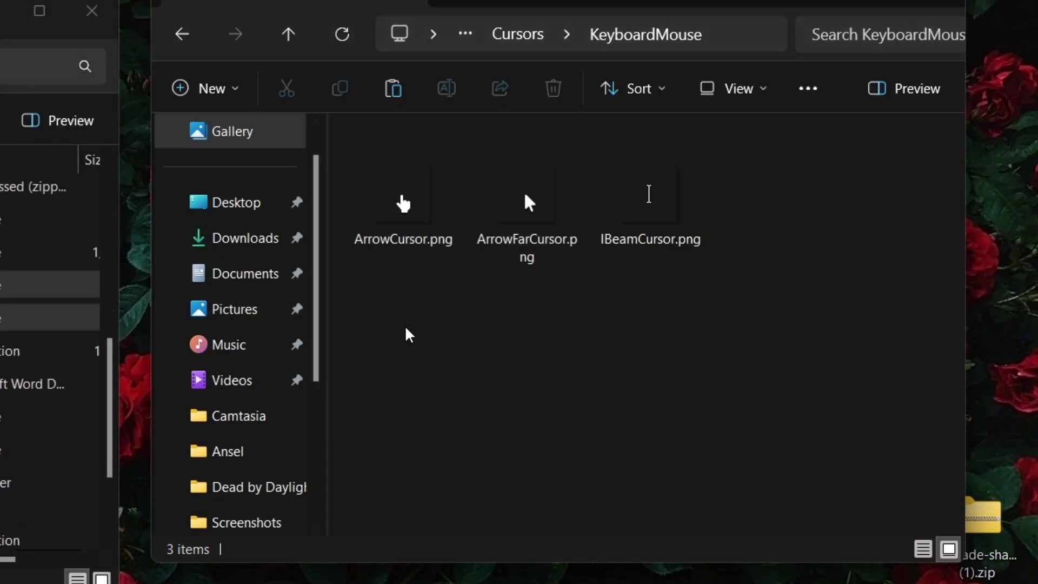
left_click_drag(415, 307, 513, 211)
key("Delete")
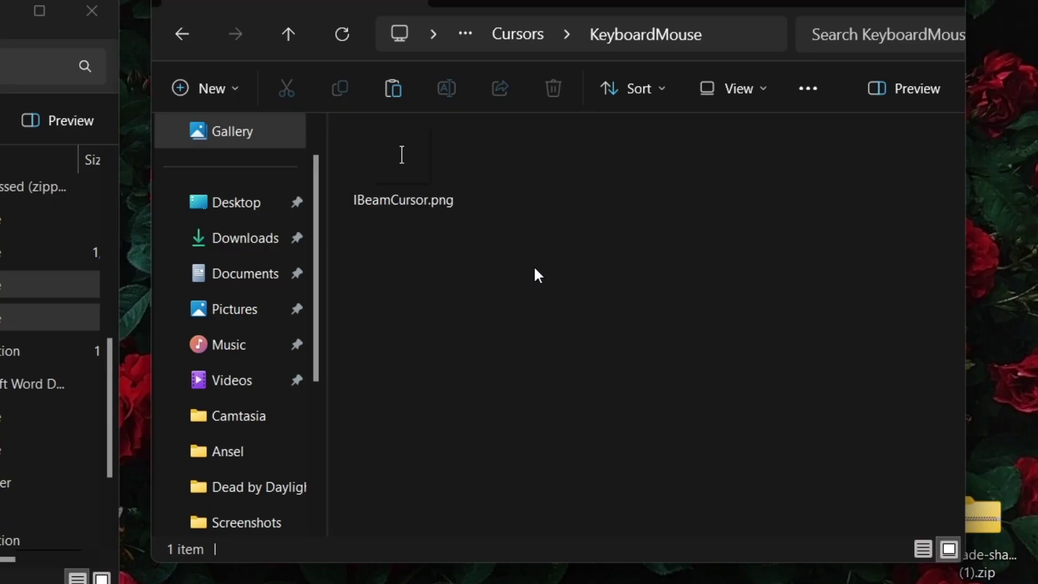
- Put the cat cursor images, with the same names, into KeyboardMouse
key("ctrl+z")
left_click(552, 326)
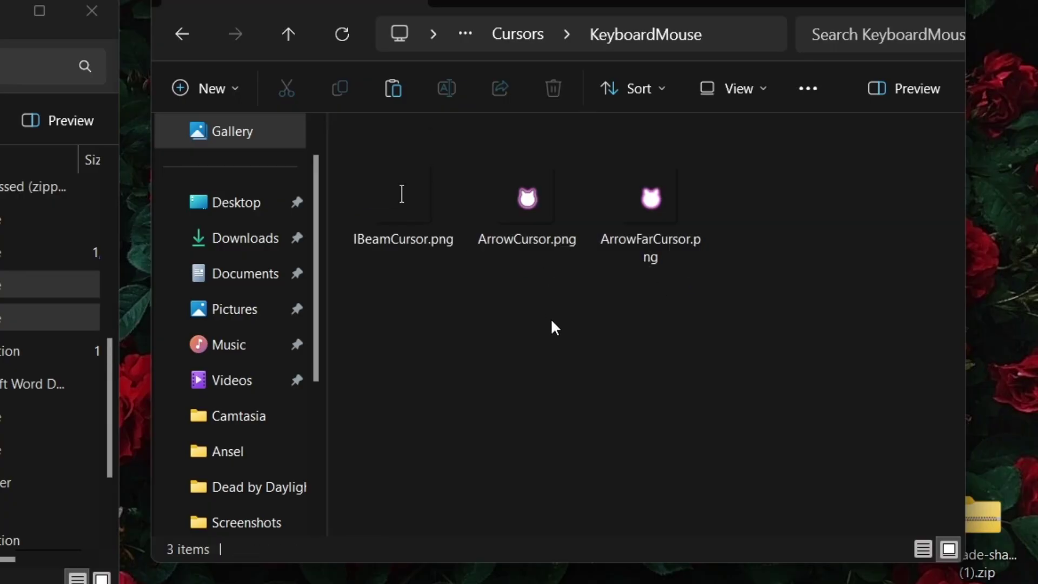
left_click_drag(471, 309, 639, 225)
left_click(633, 333)
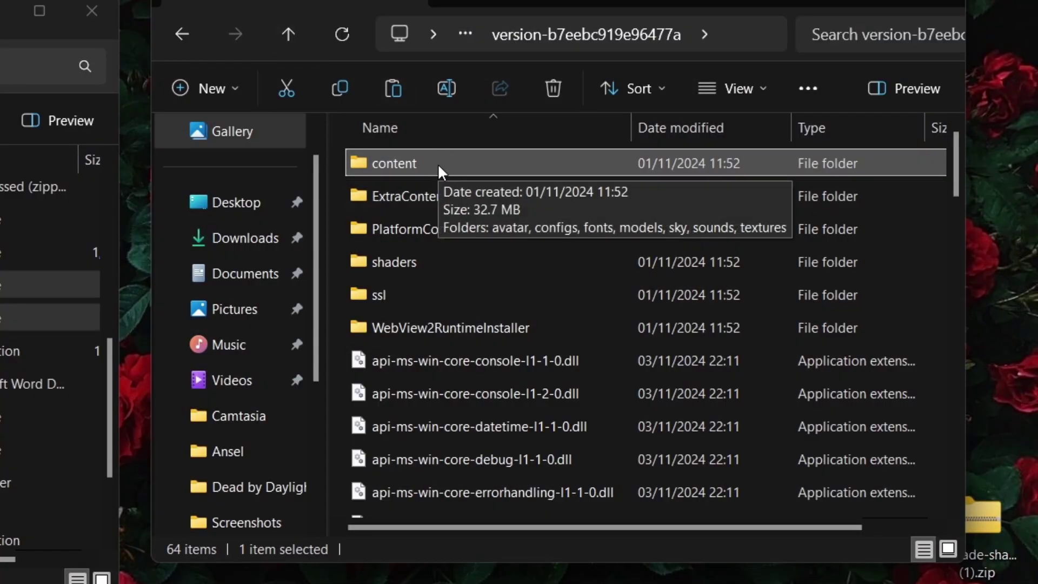
- Open content\fonts and select SourceSansPro-Bold.ttf as the font to replace
double_click(439, 168)
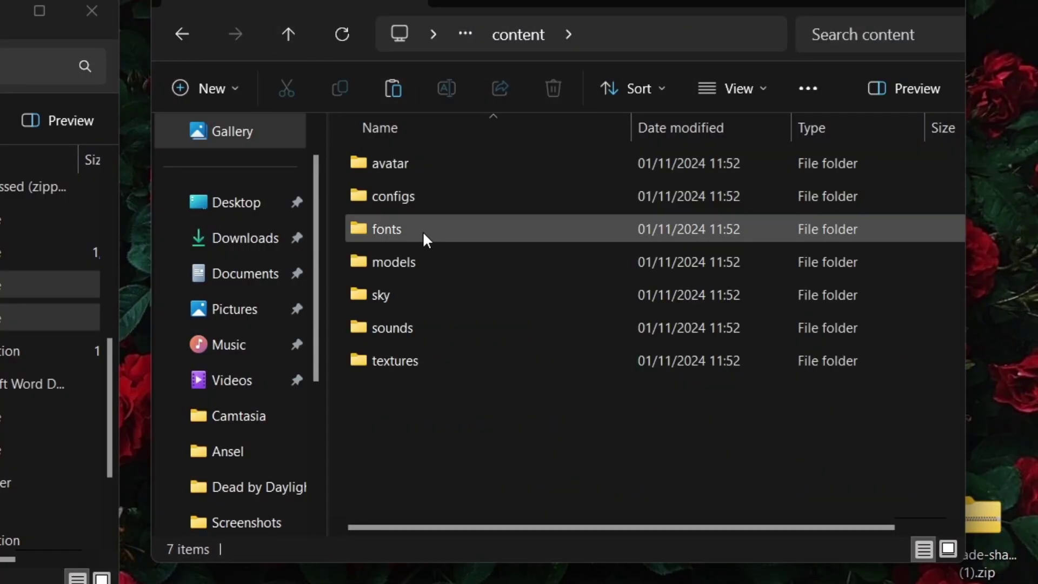
double_click(404, 229)
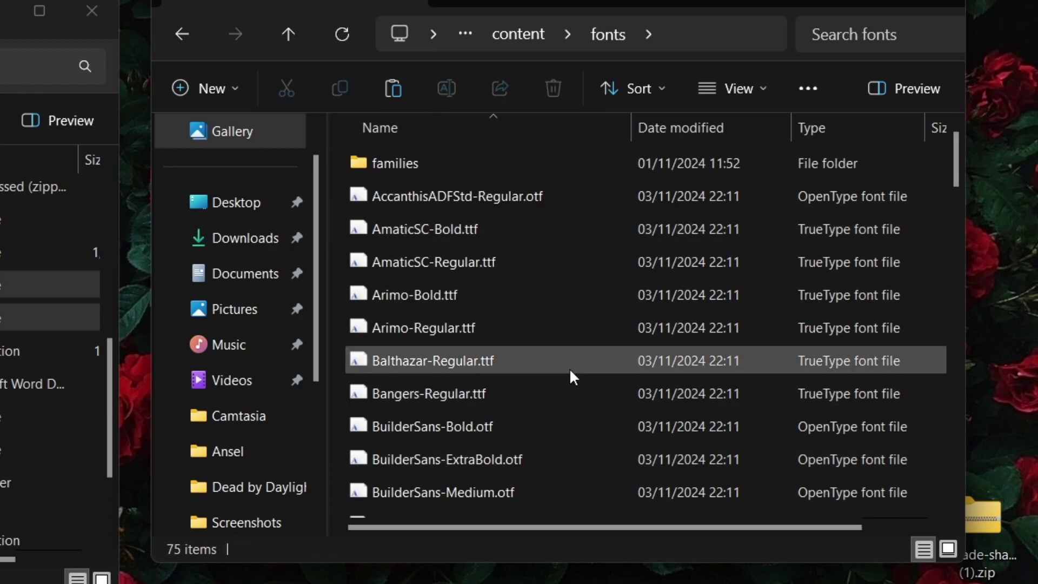
left_click_drag(961, 157, 980, 448)
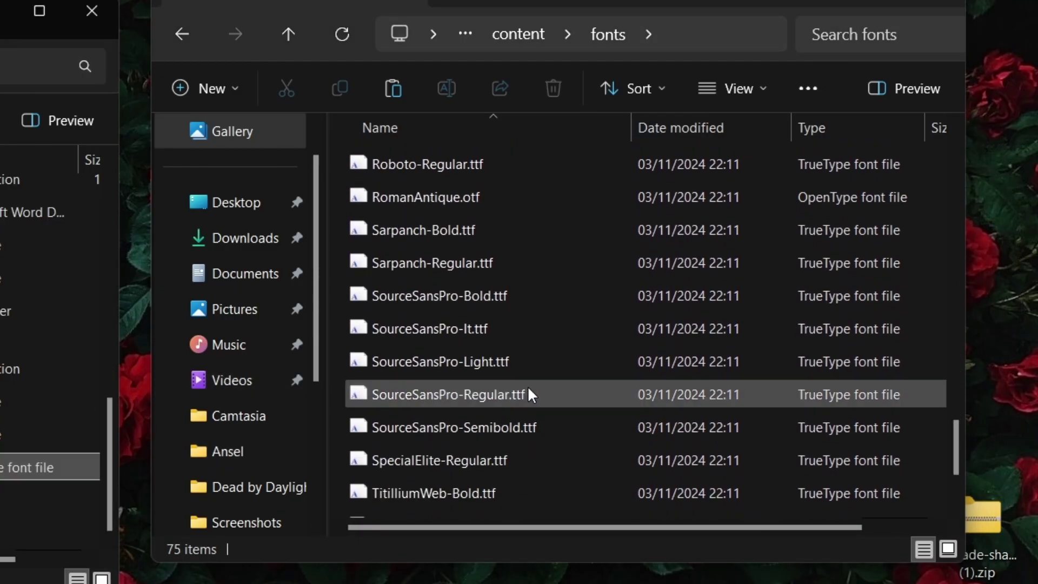
left_click(530, 297)
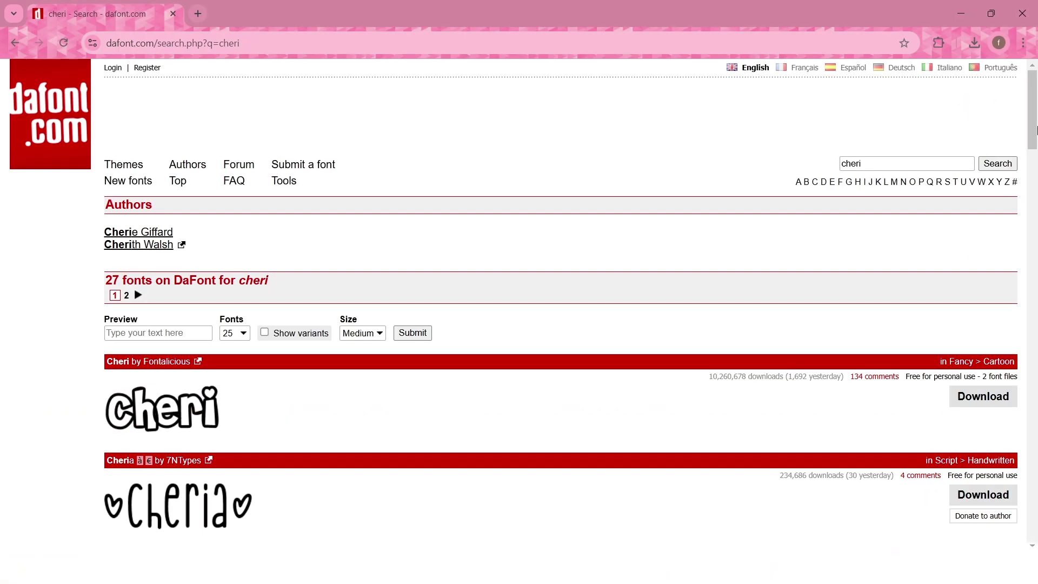
mouse_move(1037, 130)
left_mouse_down()
mouse_move(1037, 165)
mouse_move(1037, 121)
left_mouse_up()
- Download cheri.zip from DaFont and preview the Cheri TrueType font file
left_click(989, 403)
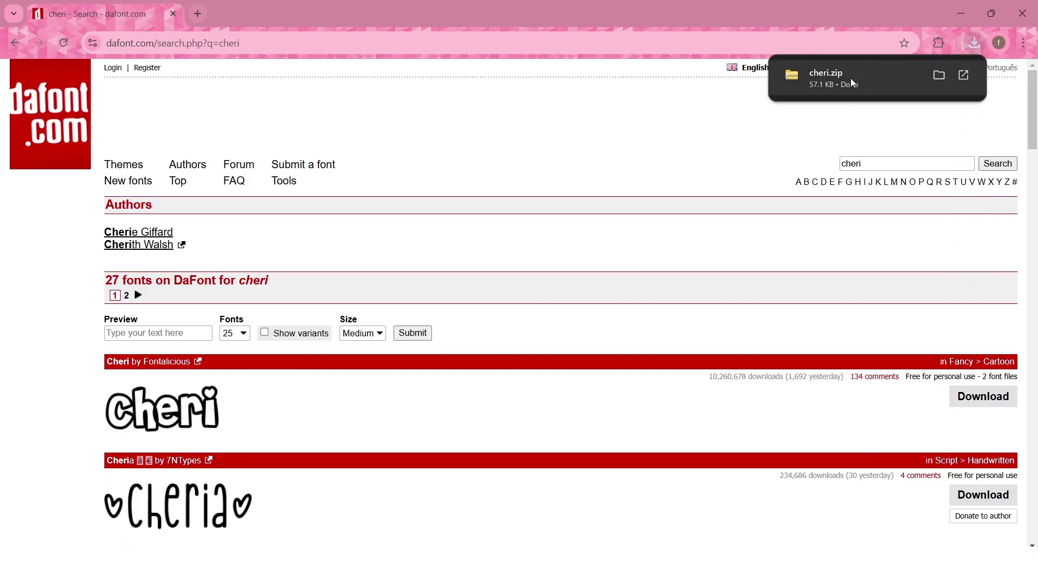
left_click(852, 78)
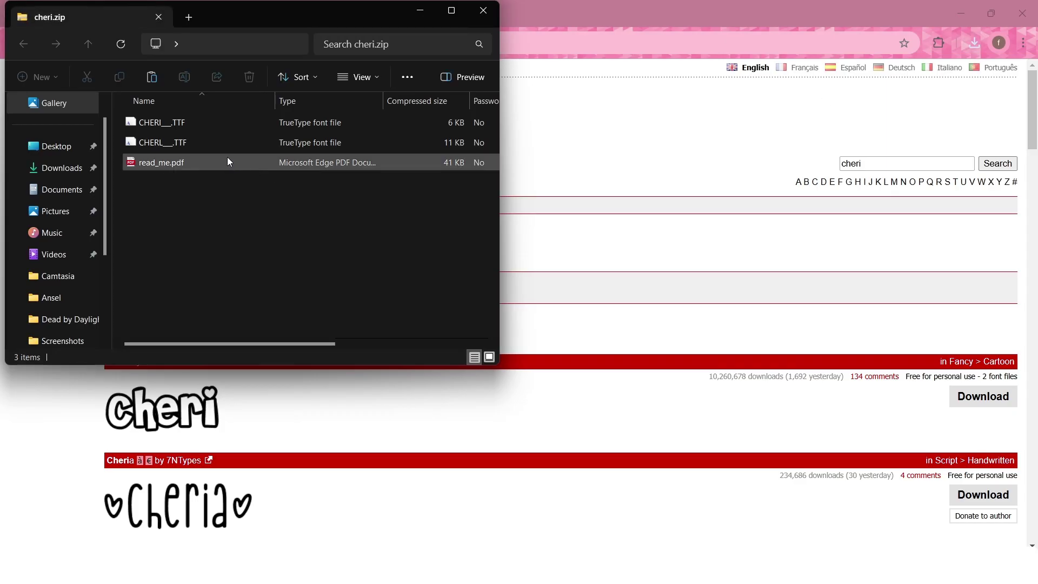
double_click(203, 123)
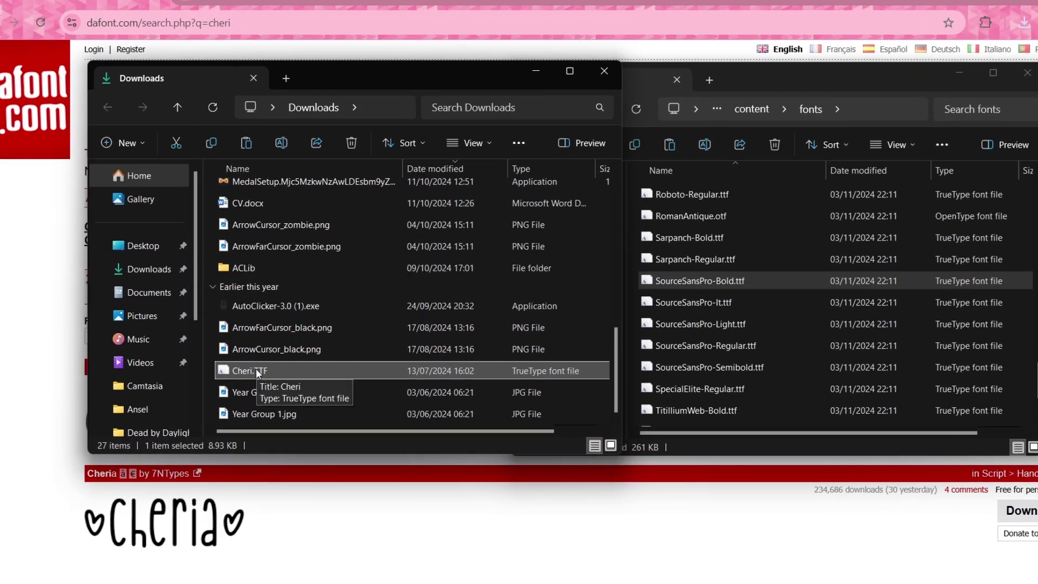
- Rename Cheri.TTF to SourceSansPro-Bold
right_click(255, 368)
left_click(305, 361)
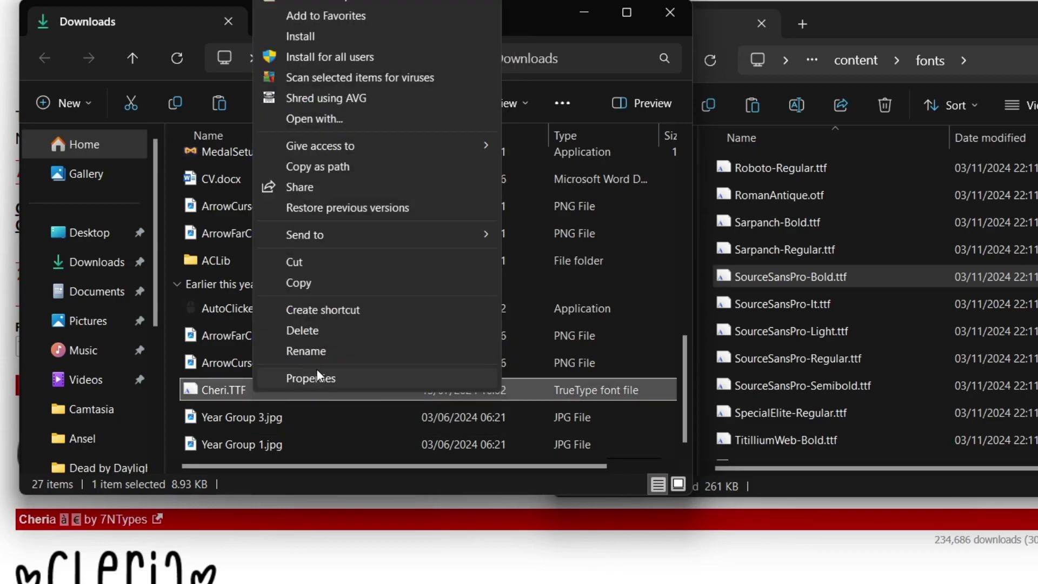
left_click(319, 351)
type("Sourc")
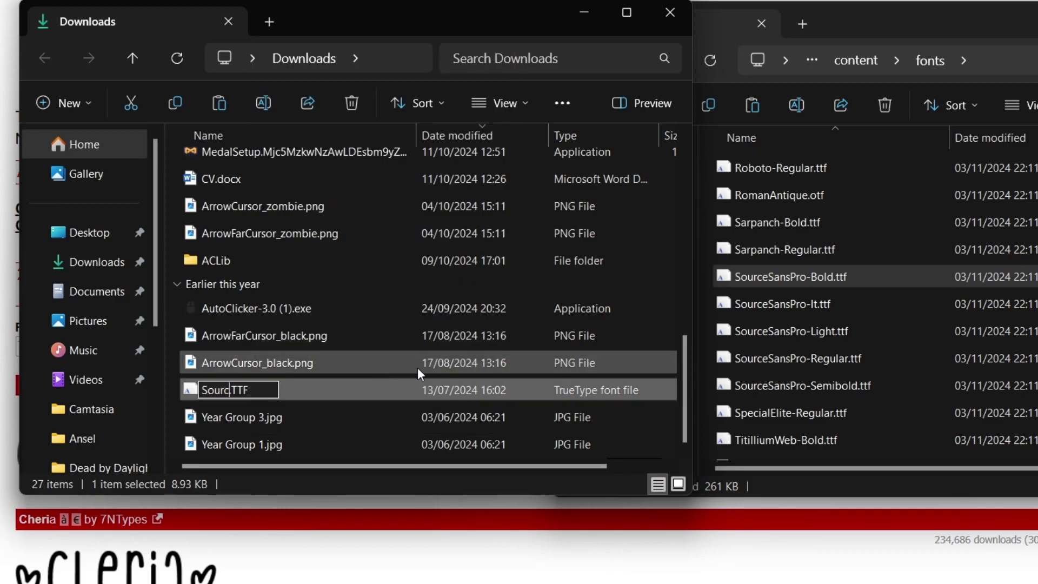
type("eSans")
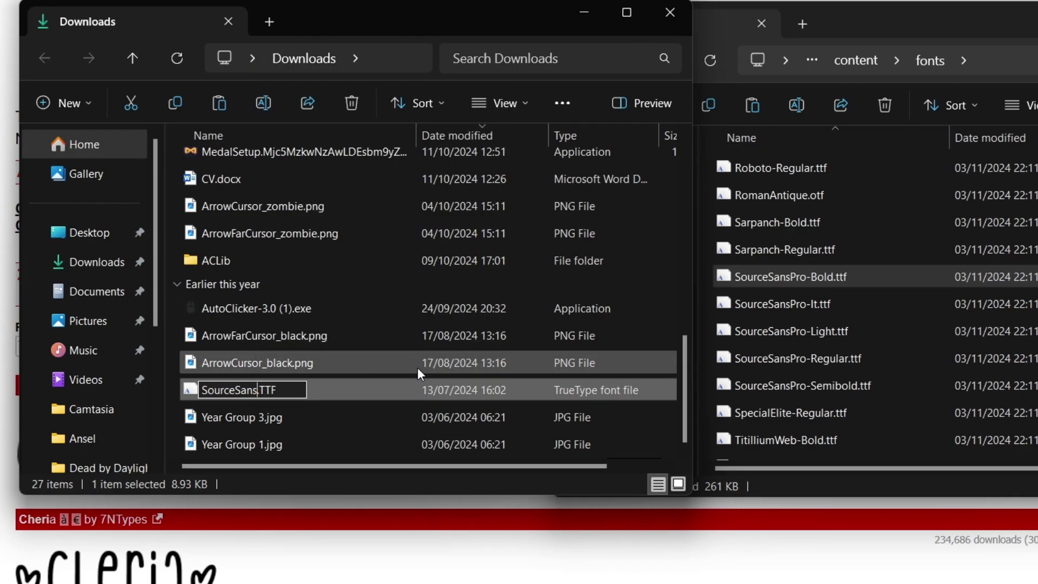
type("Pro-B")
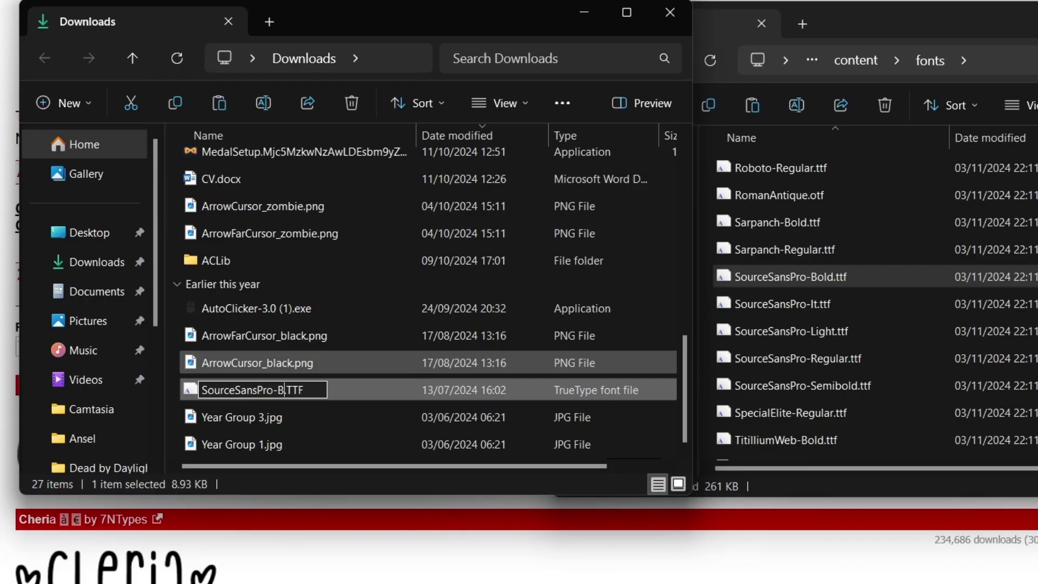
type("old")
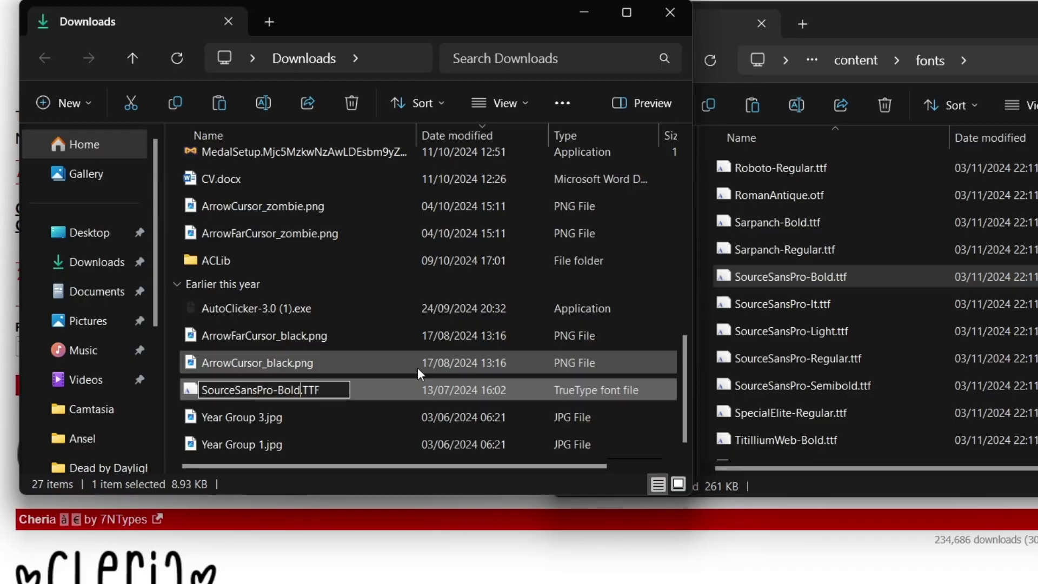
key("Return")
- Copy the renamed font into the fonts folder, replacing the original SourceSansPro-Bold
right_click(277, 391)
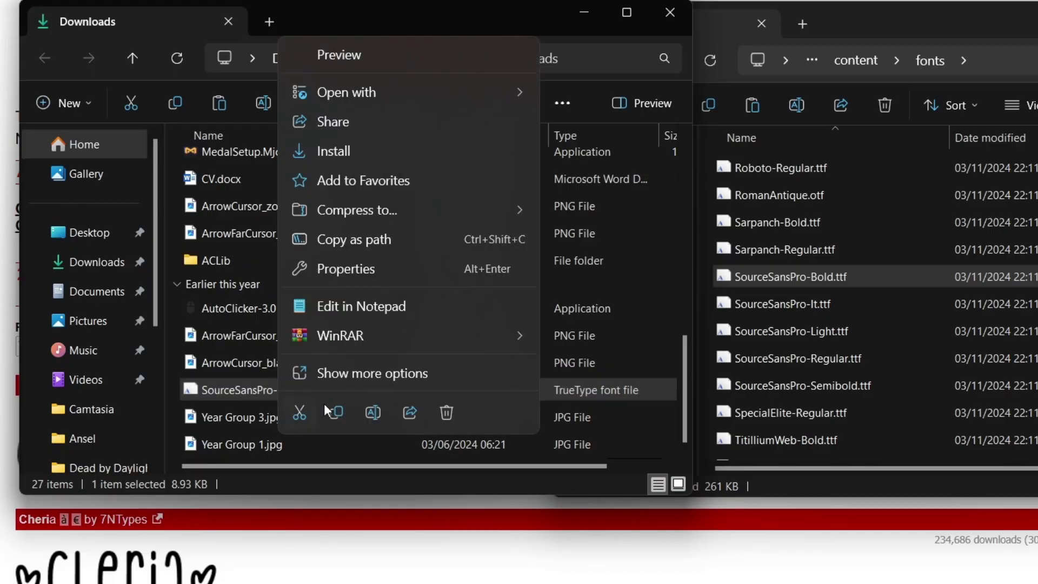
left_click(336, 413)
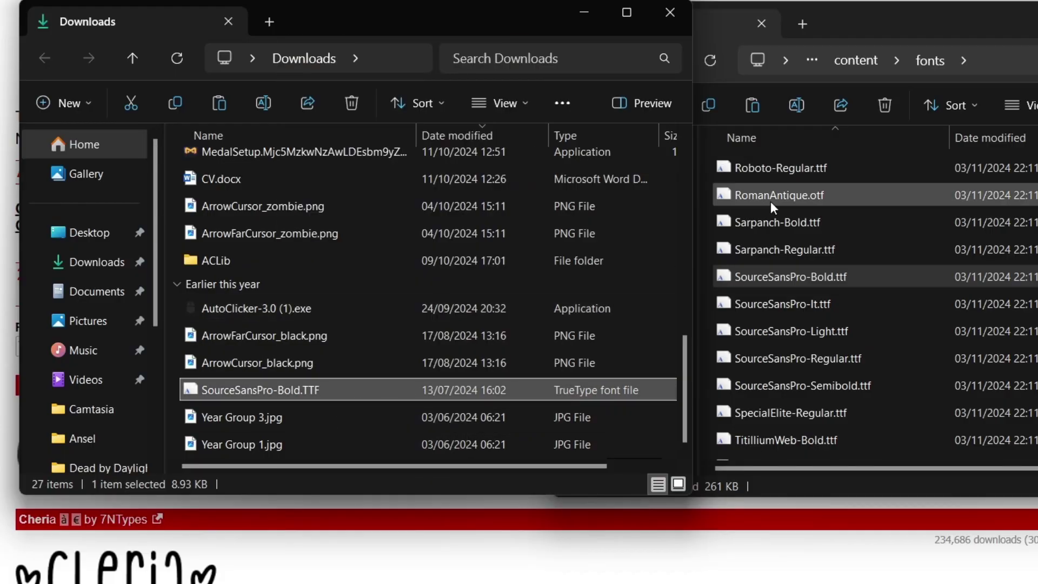
left_click(883, 17)
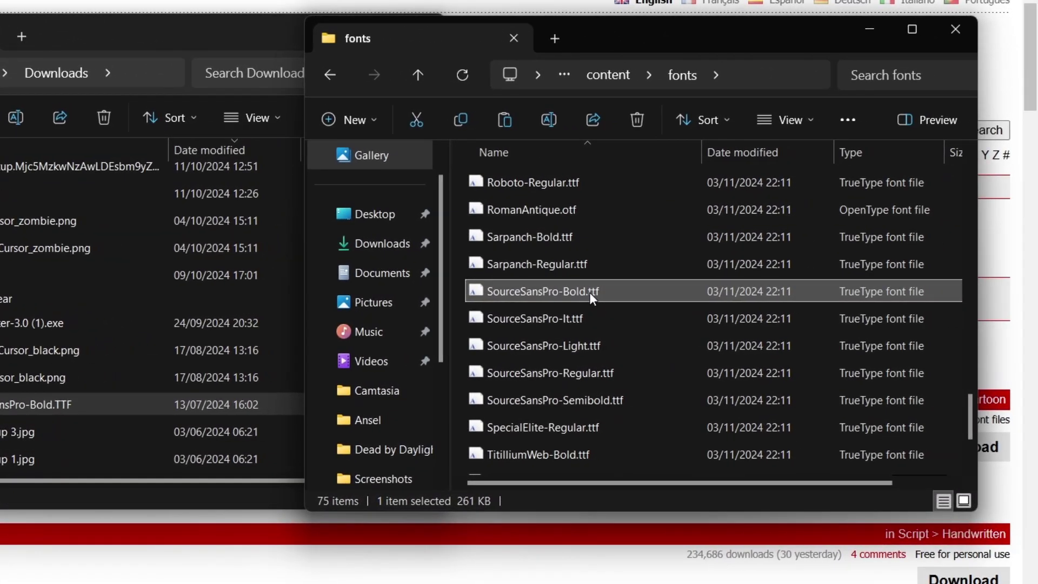
key("ctrl+v")
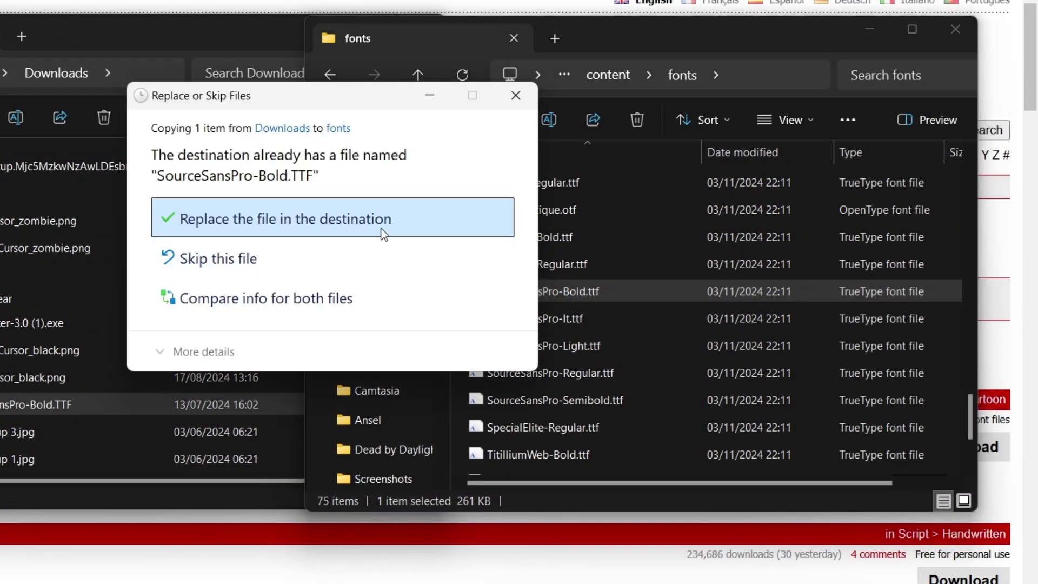
left_click(346, 218)
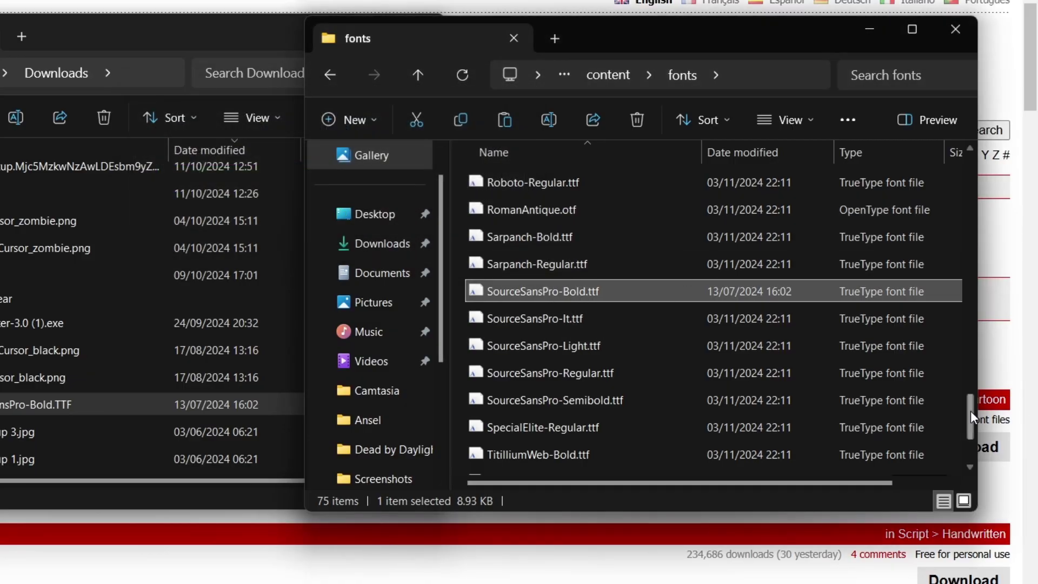
- Go up two levels from fonts to the version-b7eebc919e96477a folder
left_click_drag(970, 416, 985, 157)
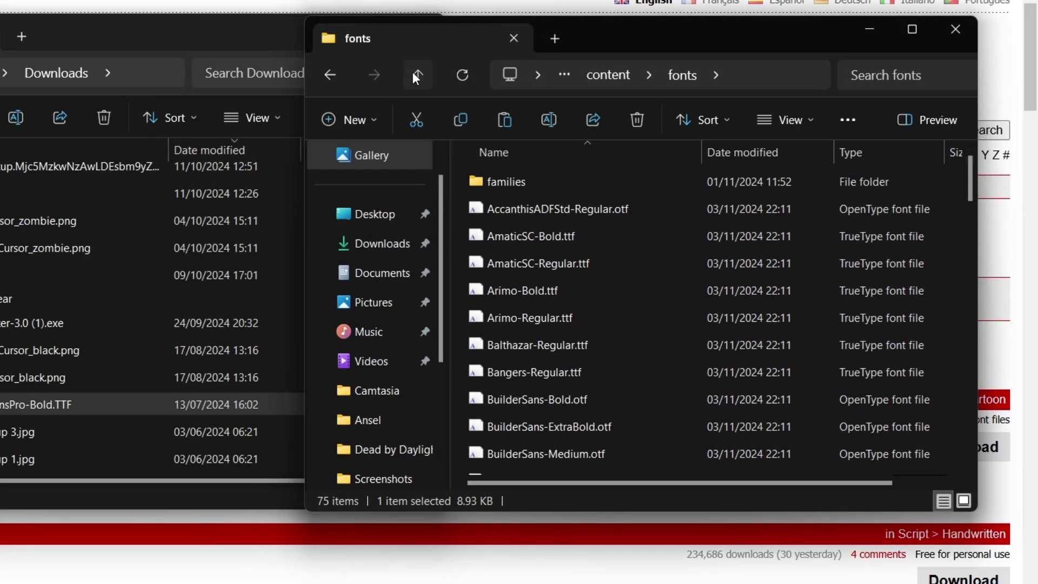
left_click(415, 76)
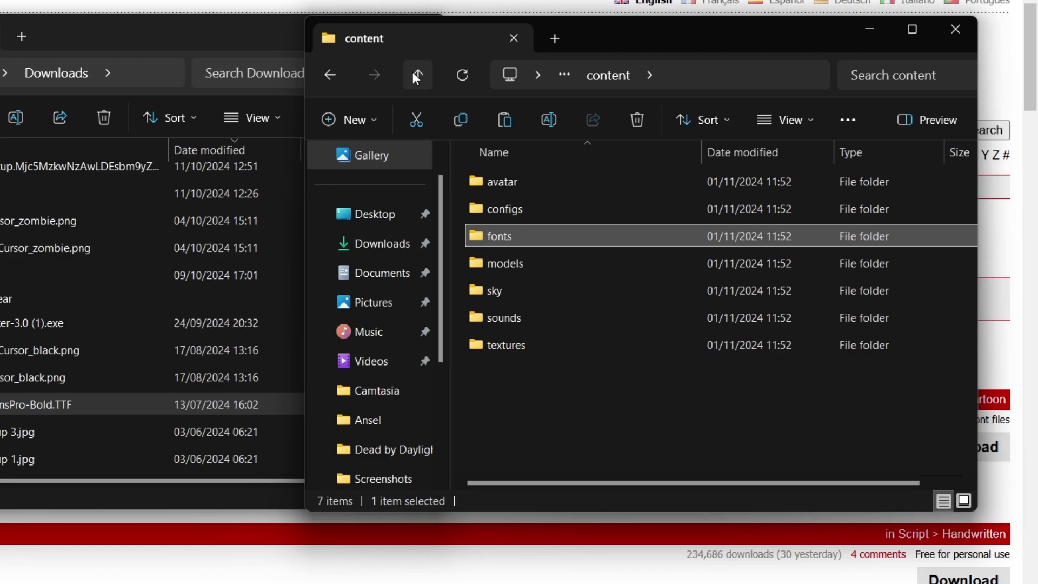
left_click(415, 76)
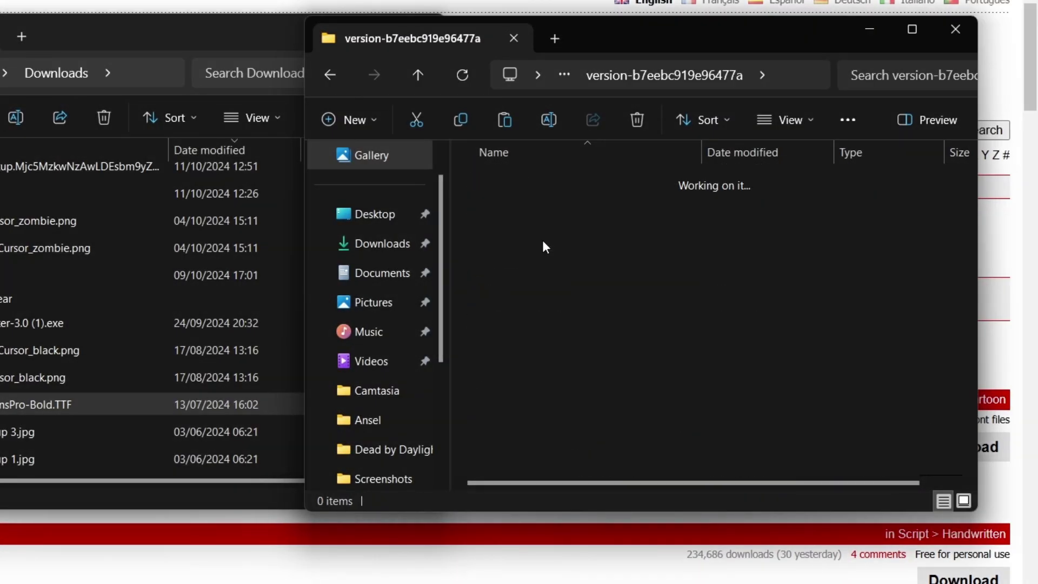
- Delete the sky folder from PlatformContent\pc\textures to remove the sky fog
double_click(528, 187)
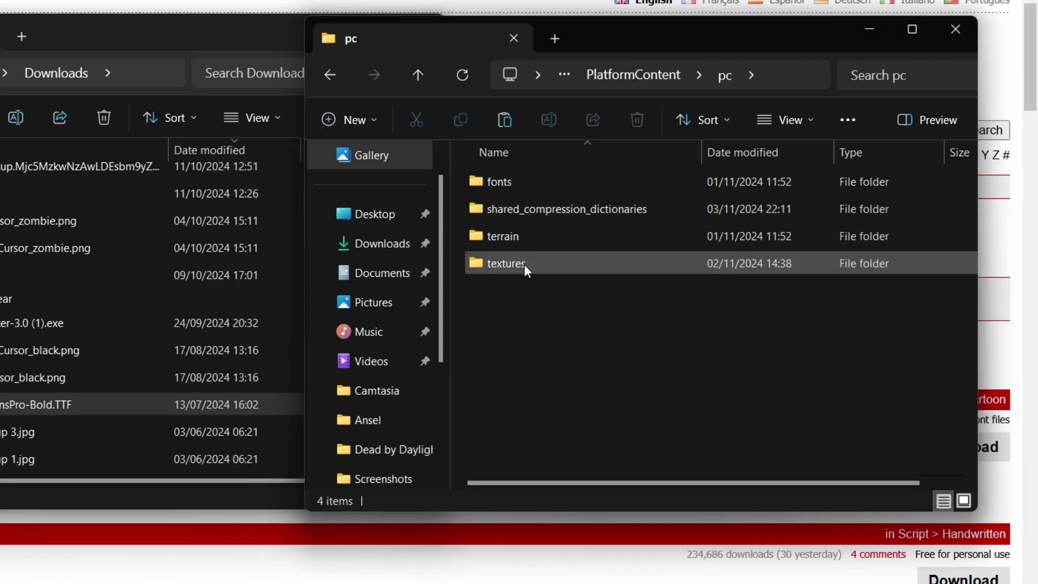
double_click(524, 264)
left_click(519, 215)
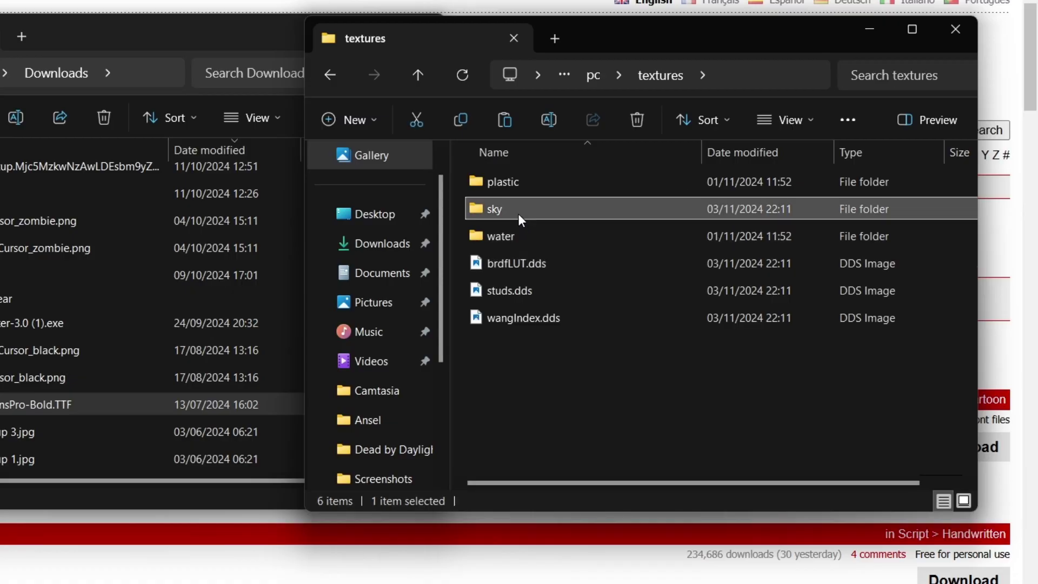
key("Delete")
left_click(420, 77)
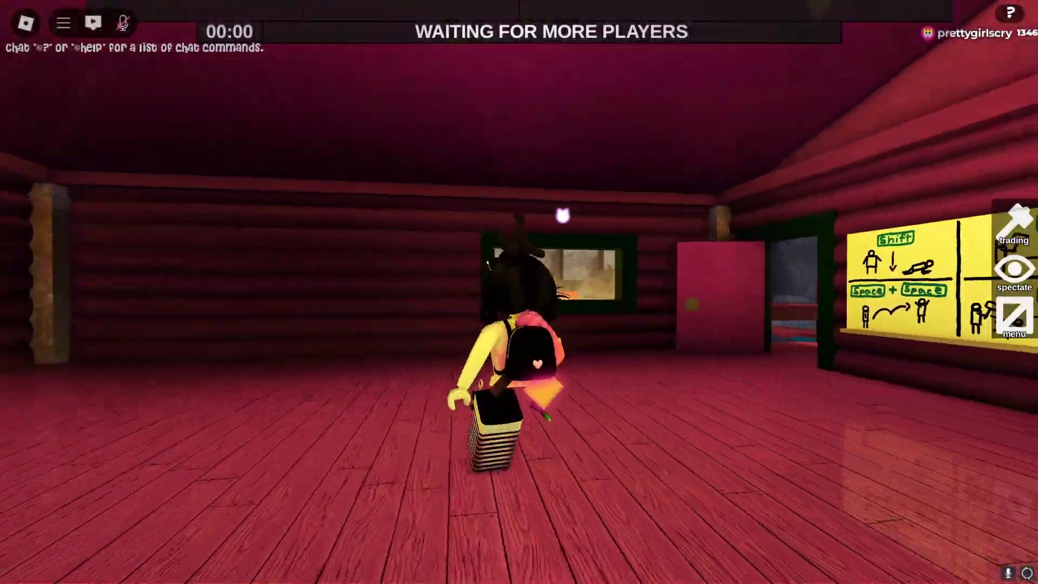
- Walk the avatar out of the cabin and across the lobby to face Crystal Cove
key("w")
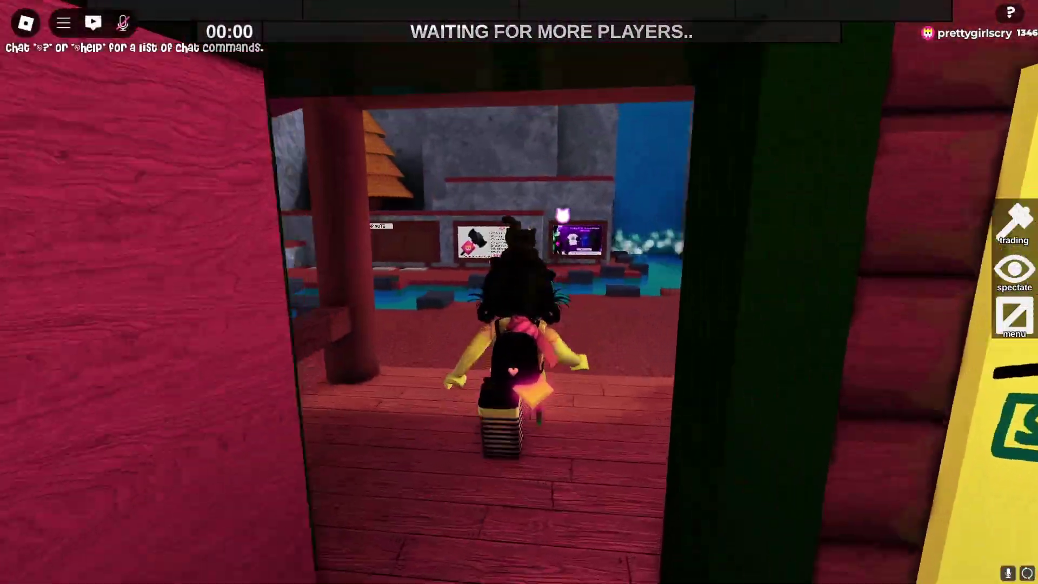
key("a")
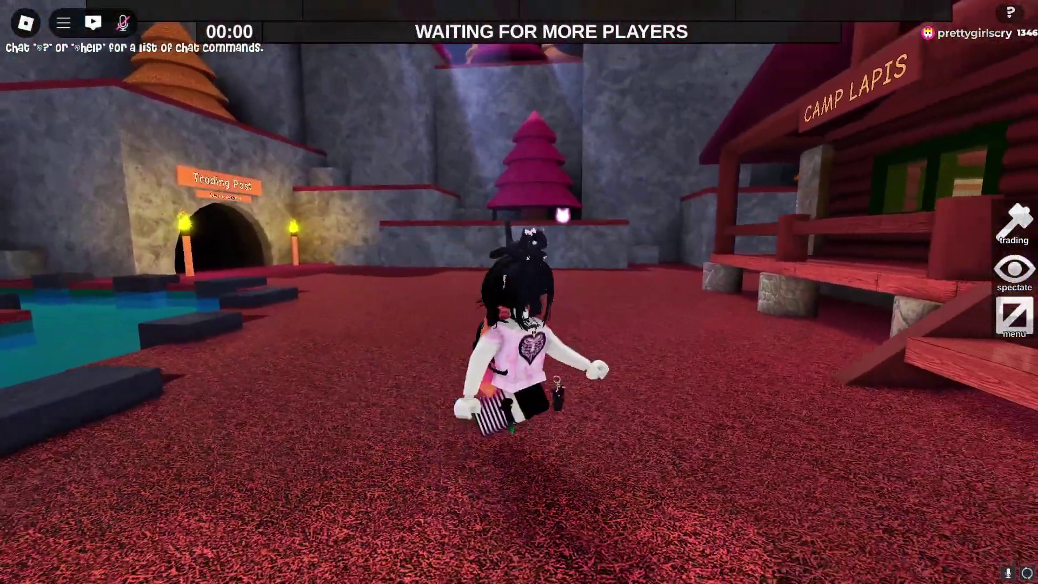
key("w")
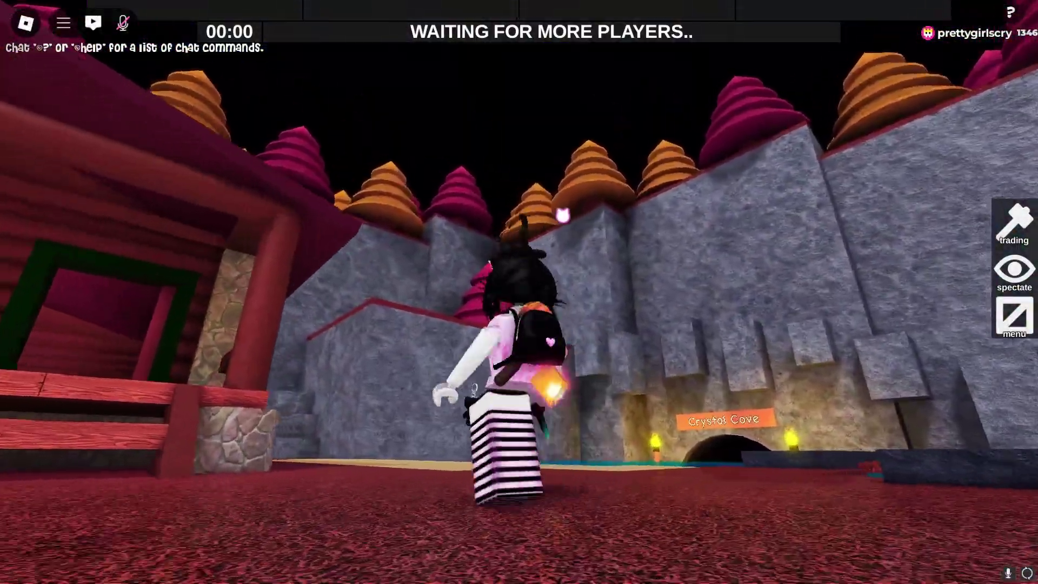
key("w")
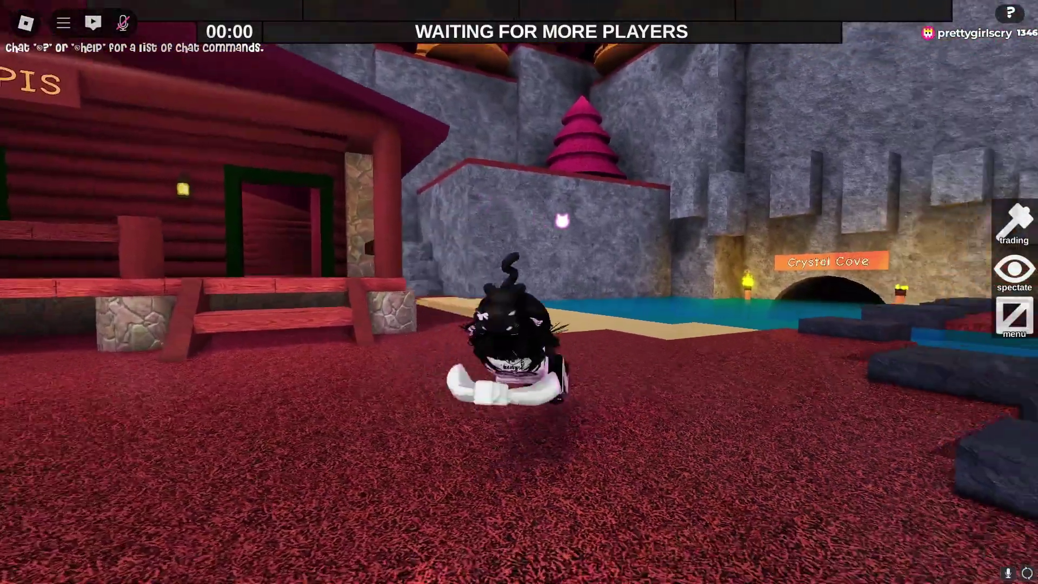